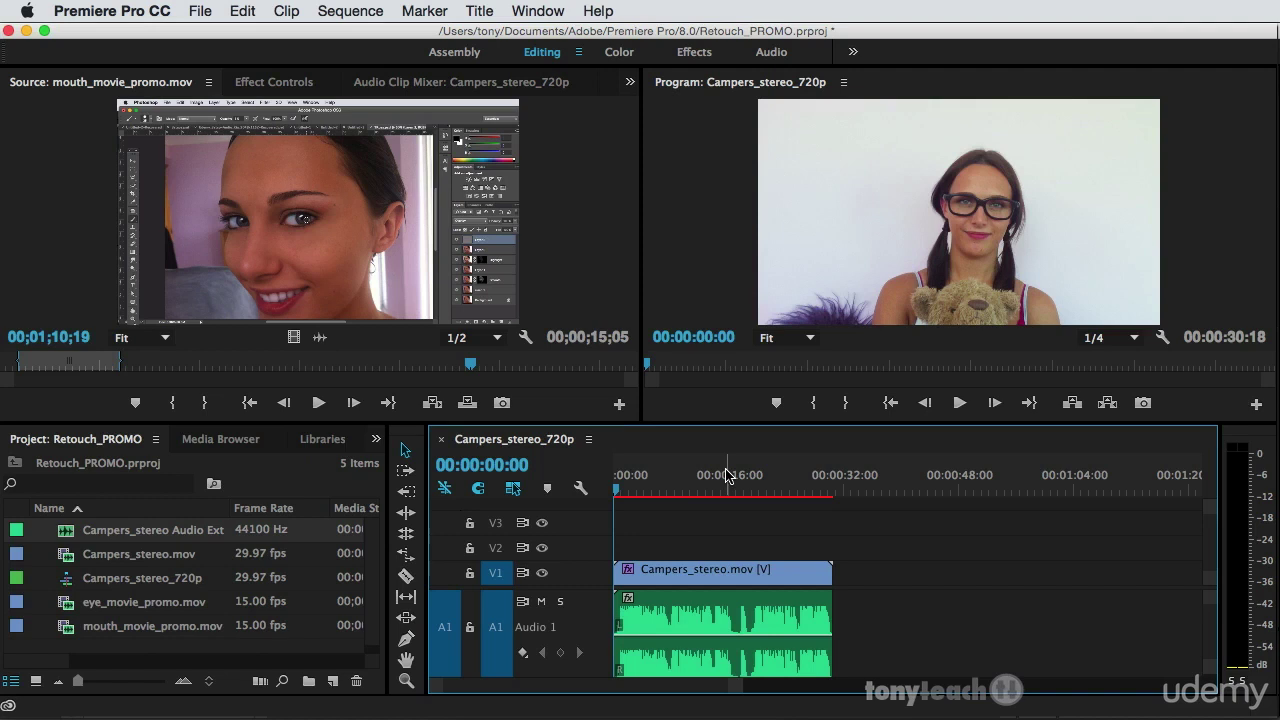
Create a 1280 × 720 black video clip at 29.97 fps and place it on track V2 at 00:00:07:25
{"action": "key", "text": "space"}
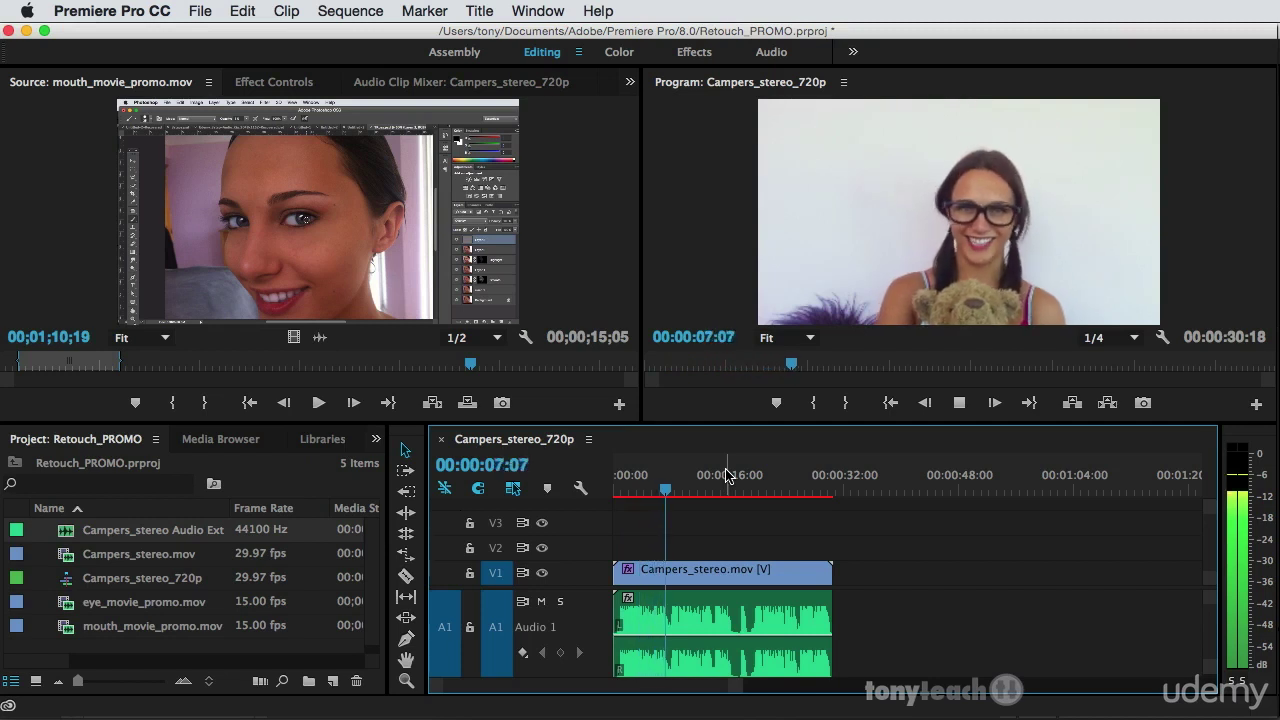
{"action": "key", "text": "space"}
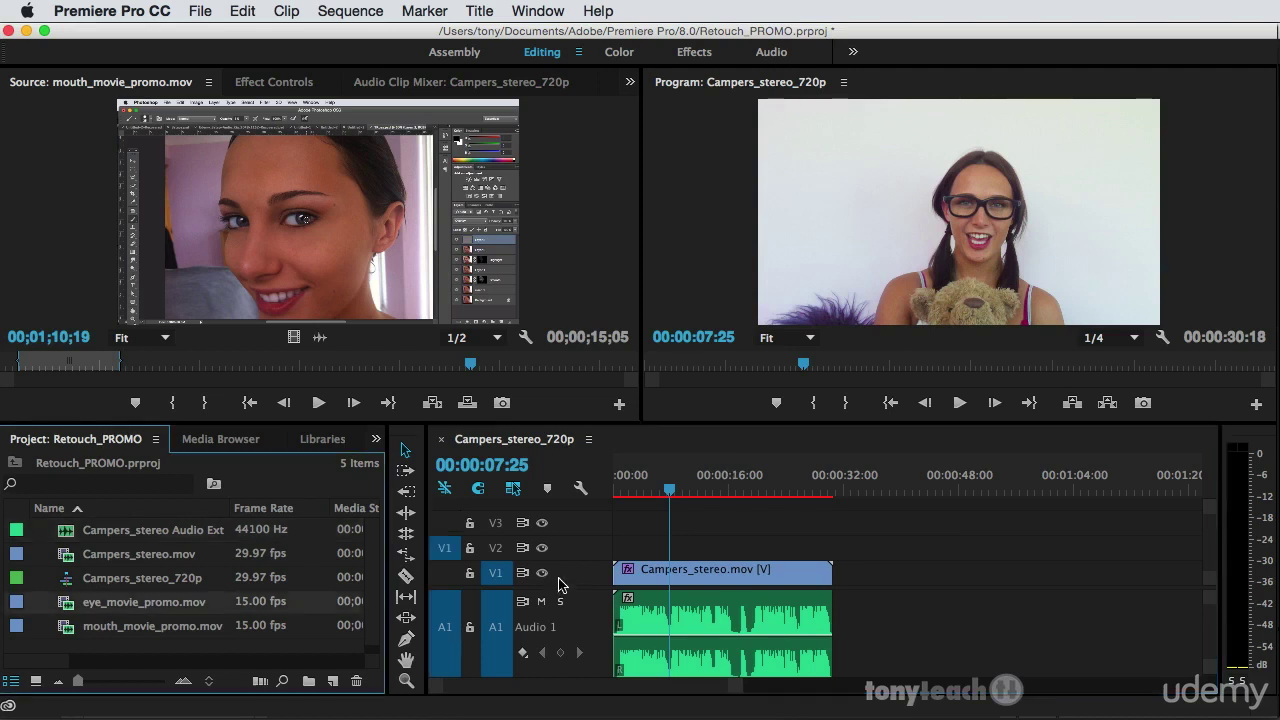
{"action": "left_click", "coordinate": [333, 683]}
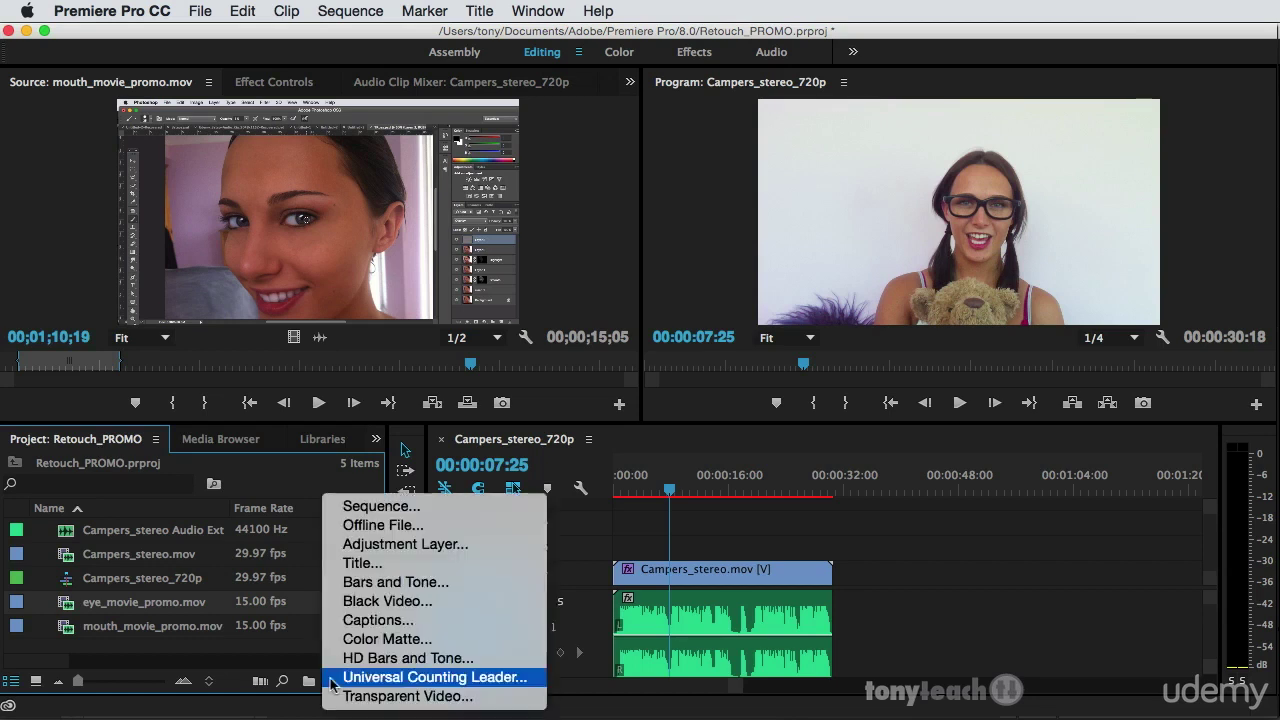
{"action": "left_click", "coordinate": [370, 602]}
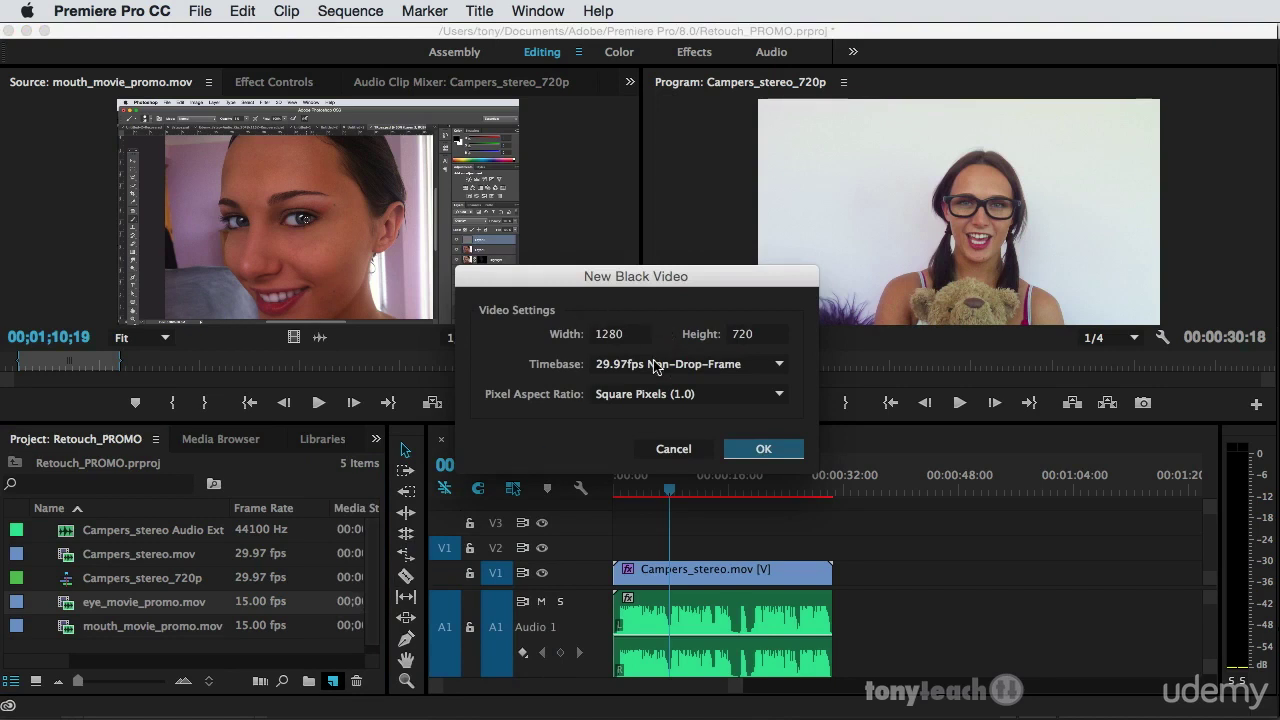
{"action": "left_click", "coordinate": [771, 449]}
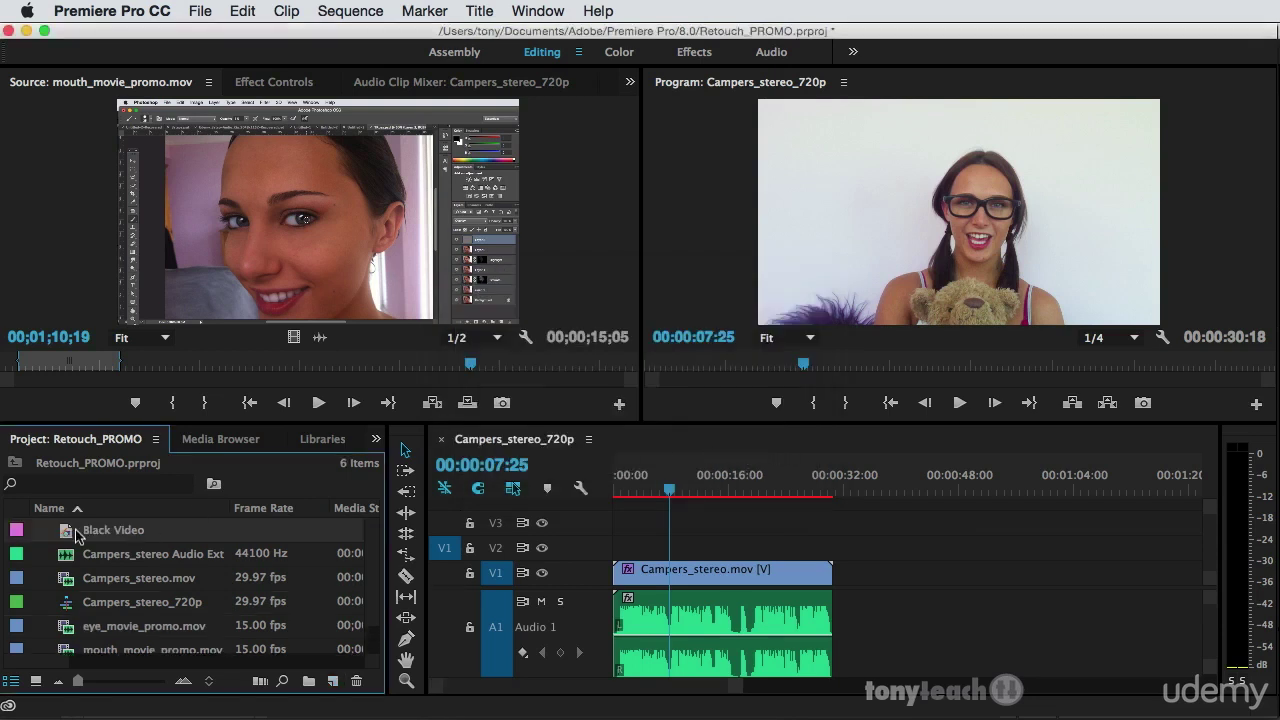
{"action": "left_click_drag", "start_coordinate": [91, 531], "coordinate": [680, 550]}
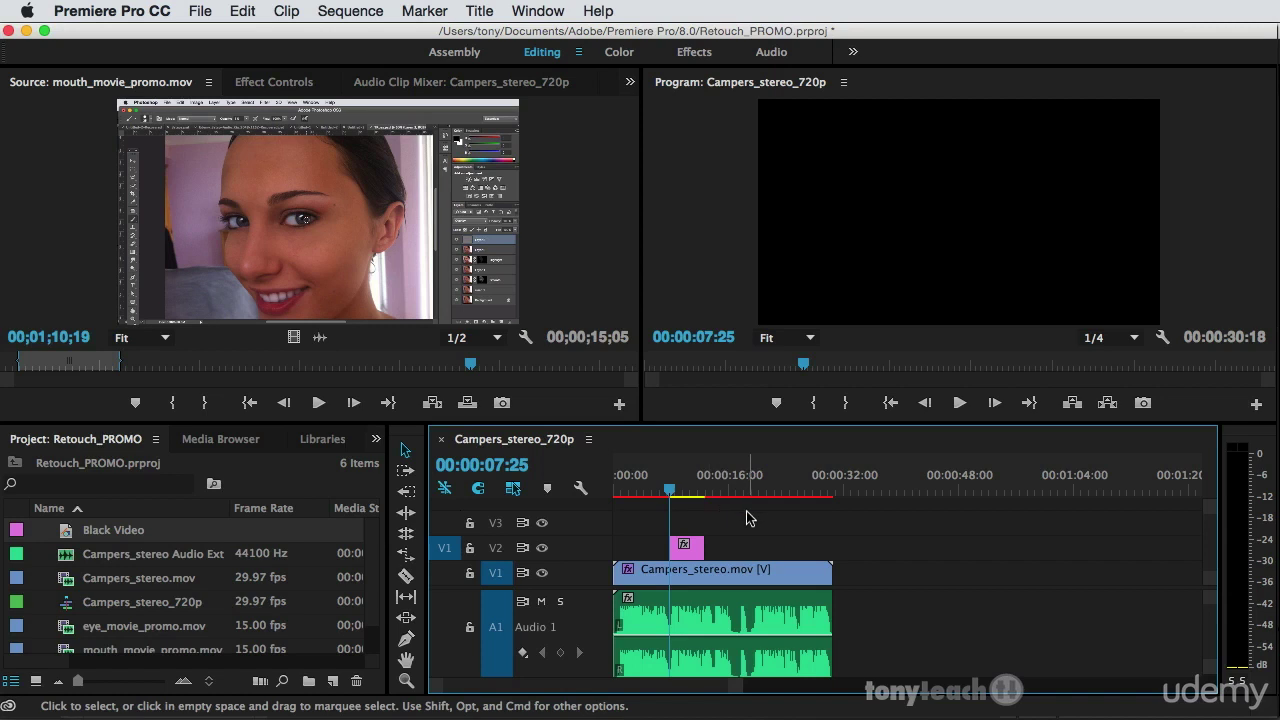
Play on to 00:00:14:04 and extend the end of the black video clip to that frame
{"action": "key", "text": "space"}
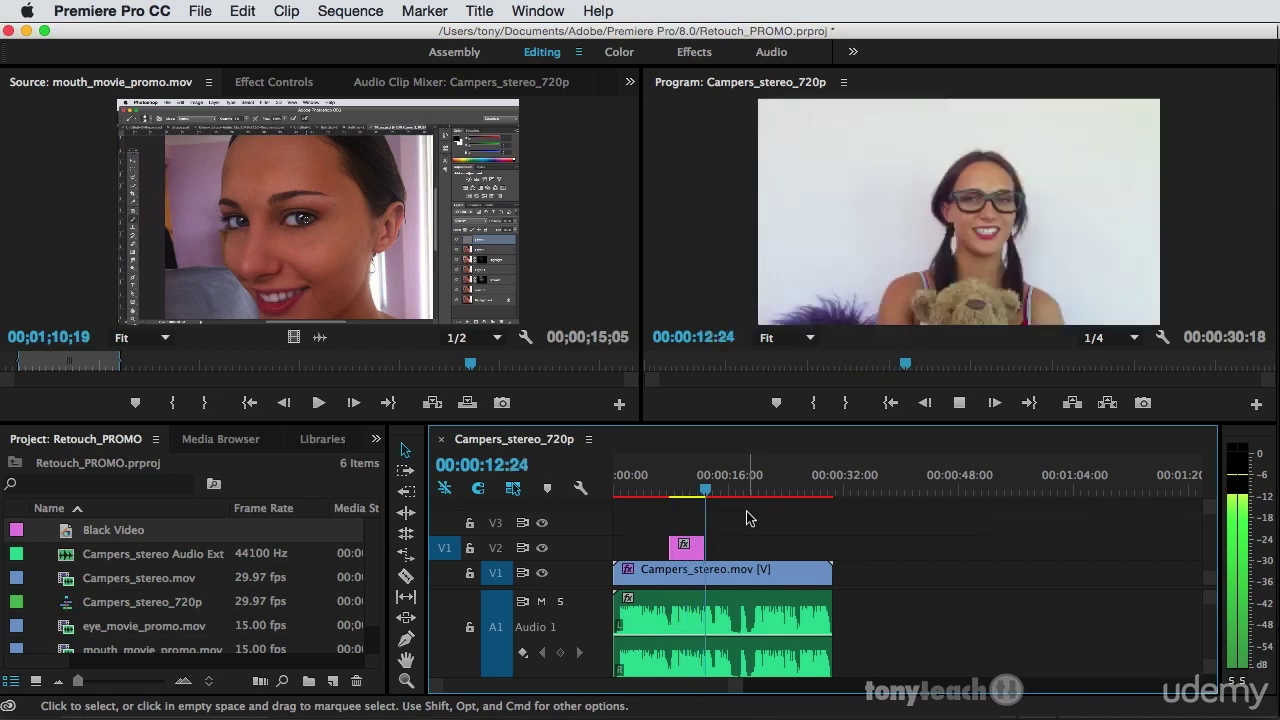
{"action": "key", "text": "space"}
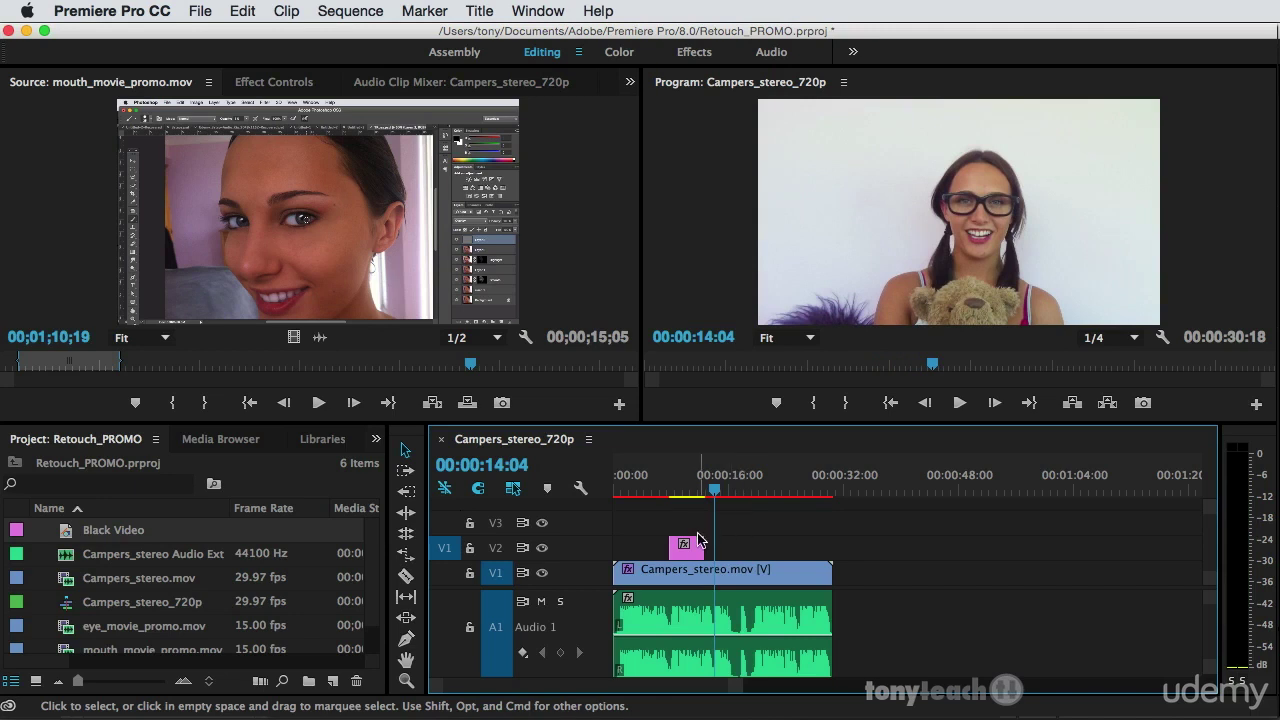
{"action": "left_click_drag", "start_coordinate": [697, 543], "coordinate": [713, 545]}
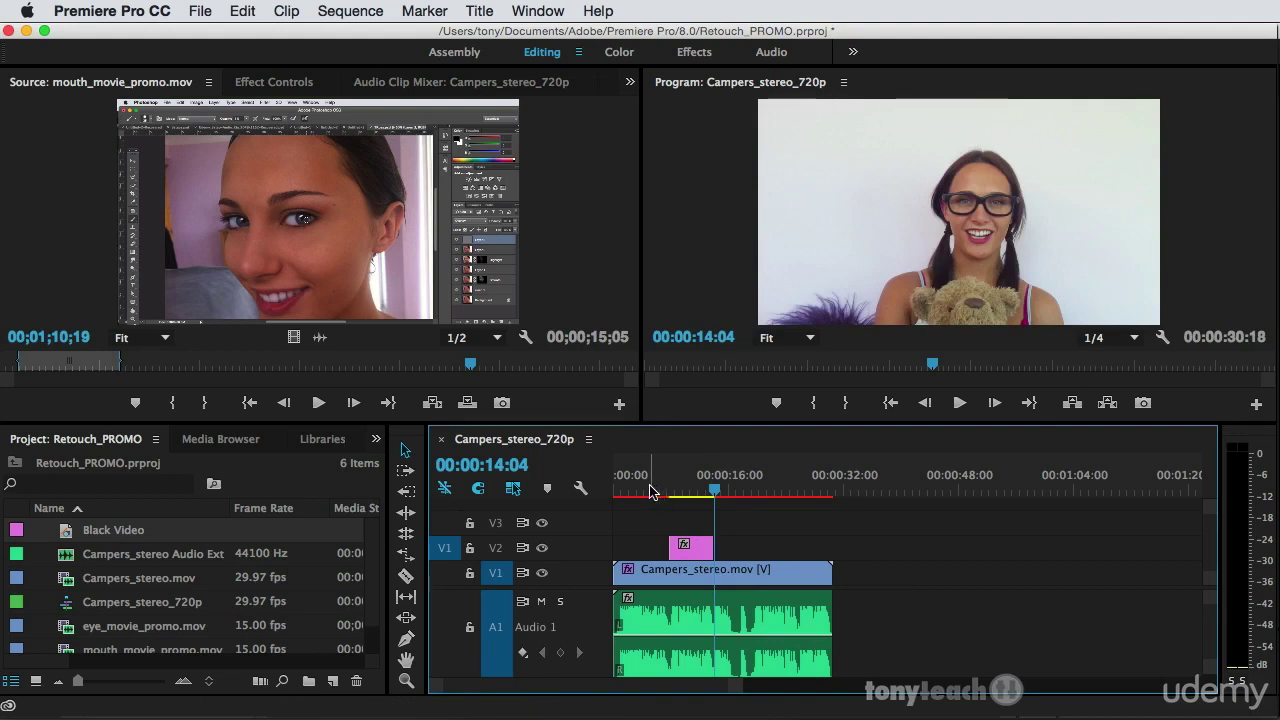
Load eye_movie_promo.mov in the Source Monitor, replace the black video clip on V2 with it, and scrub through the result
{"action": "left_click", "coordinate": [693, 549]}
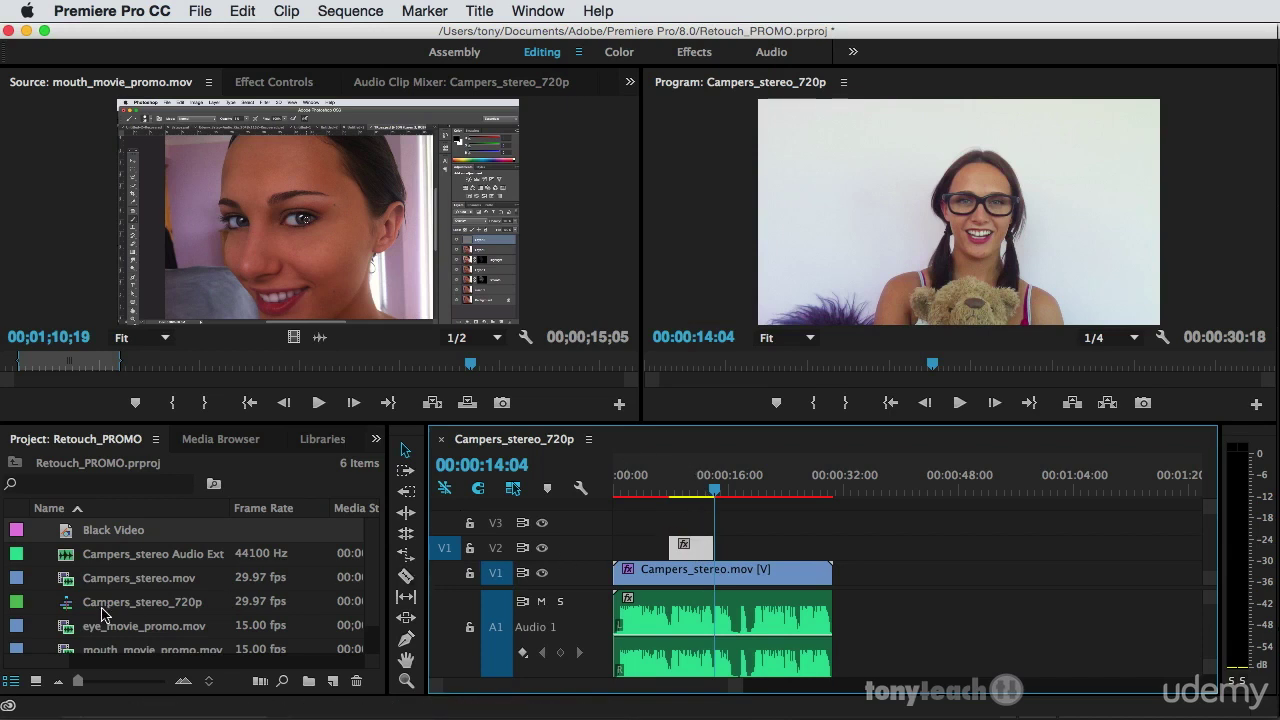
{"action": "scroll", "coordinate": [140, 584], "scroll_direction": "down", "scroll_amount": 1}
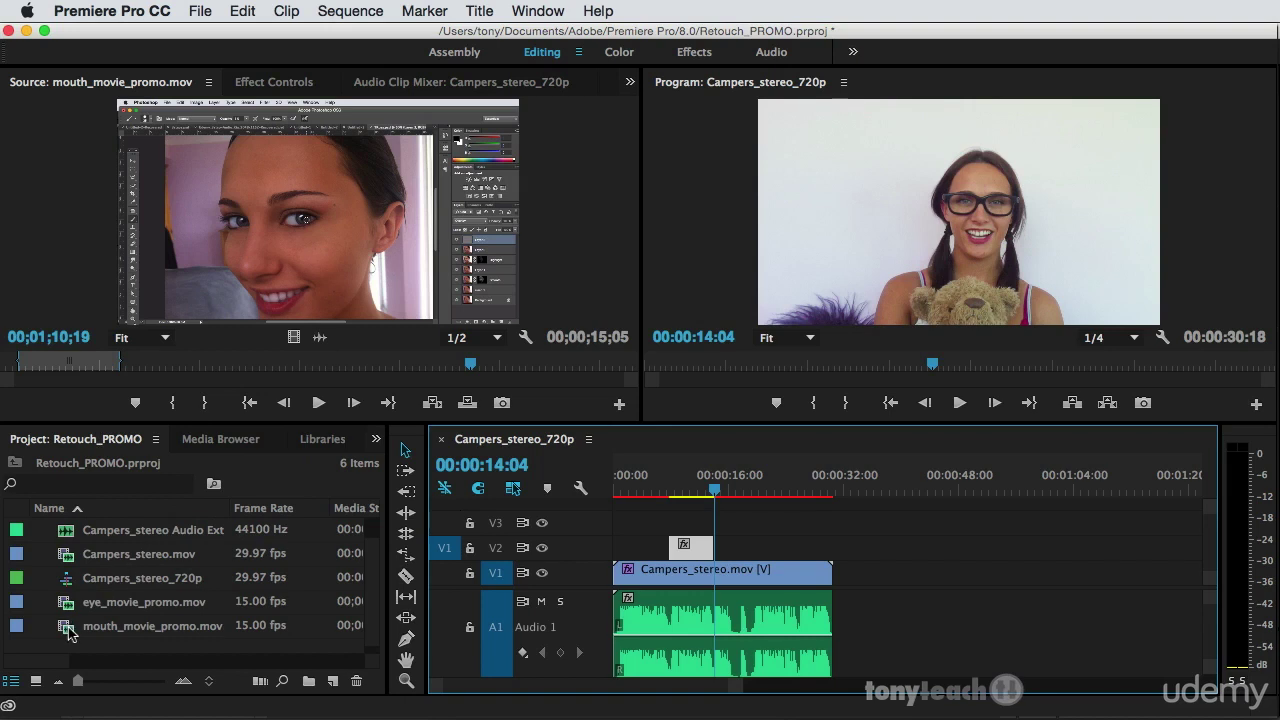
{"action": "left_click", "coordinate": [66, 608]}
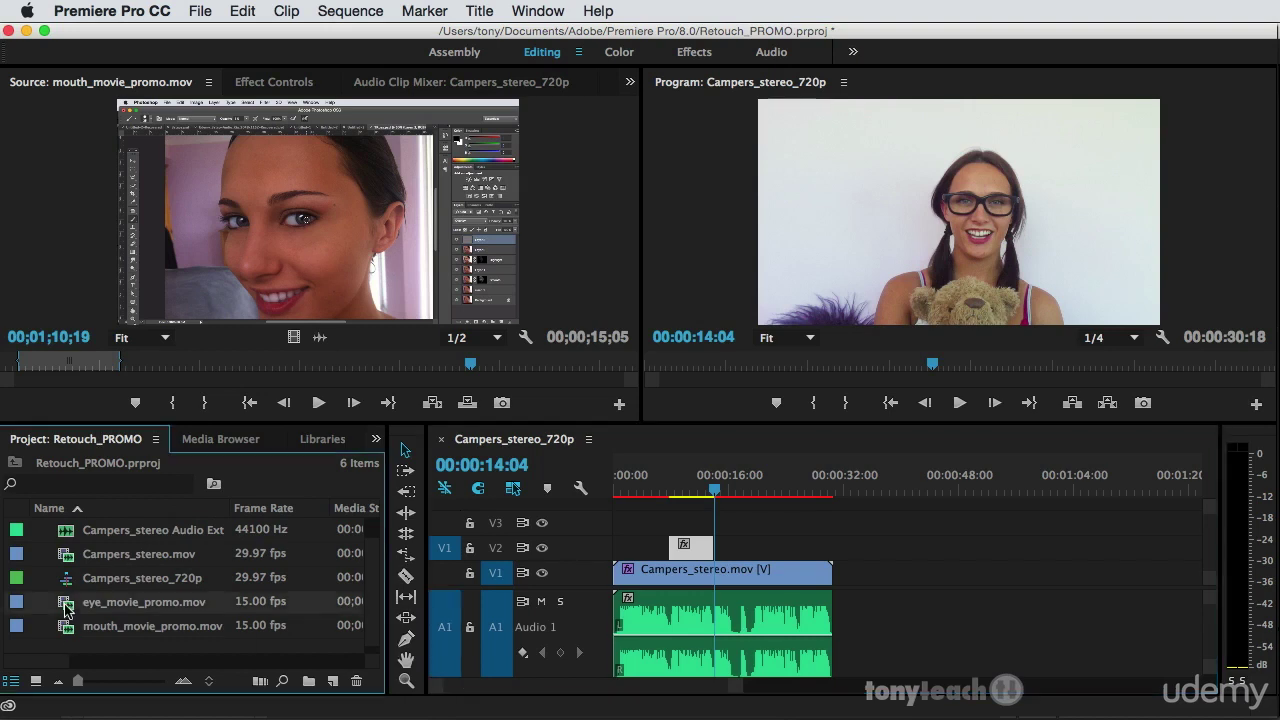
{"action": "double_click", "coordinate": [66, 608]}
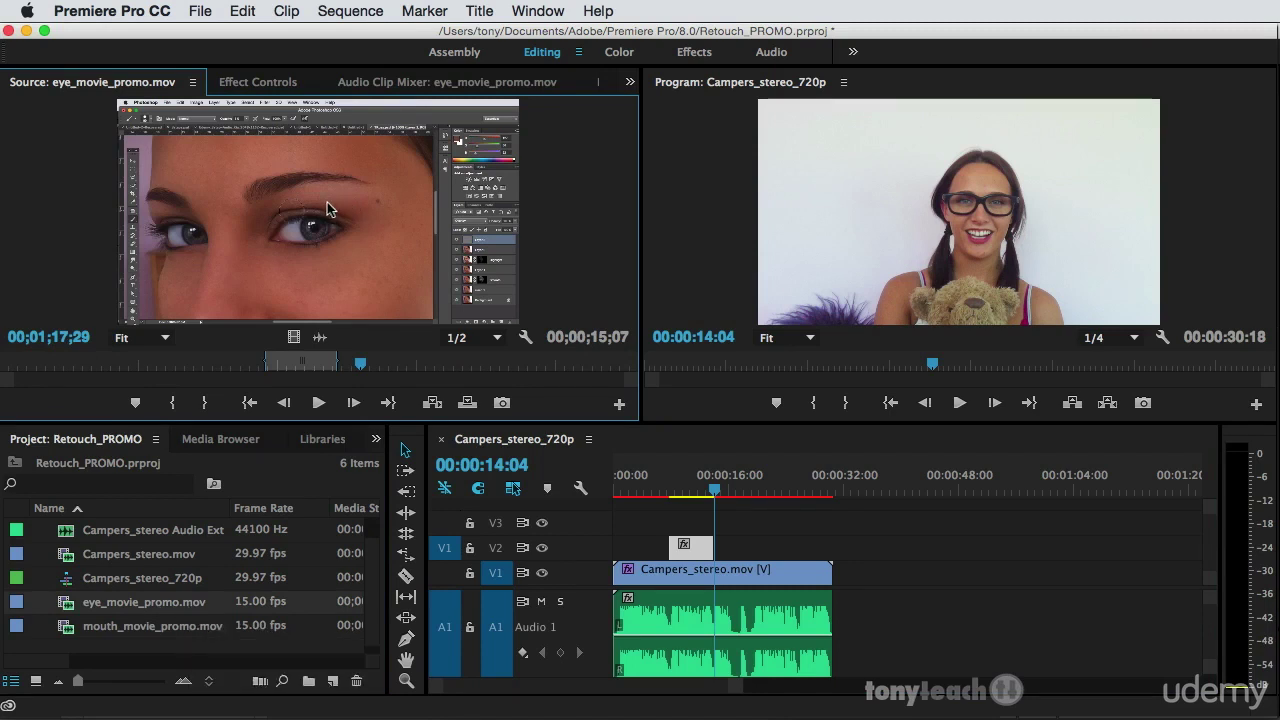
{"action": "left_click", "coordinate": [688, 553]}
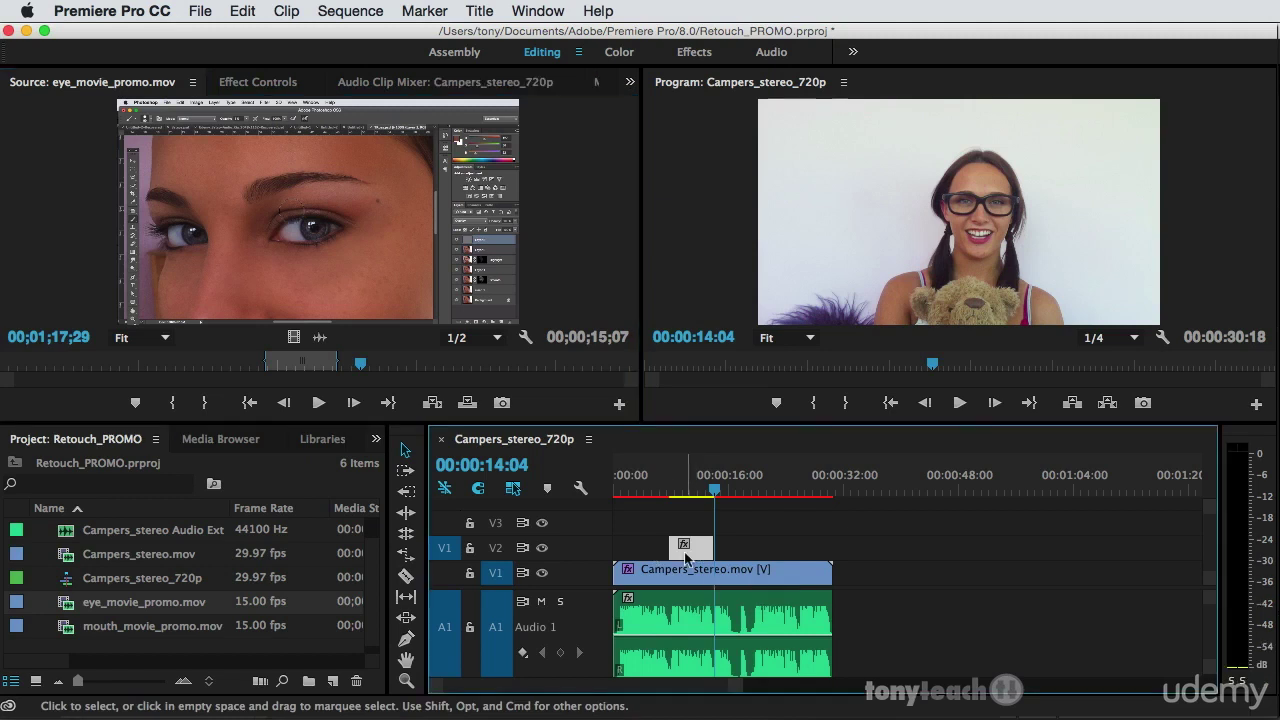
{"action": "right_click", "coordinate": [683, 559]}
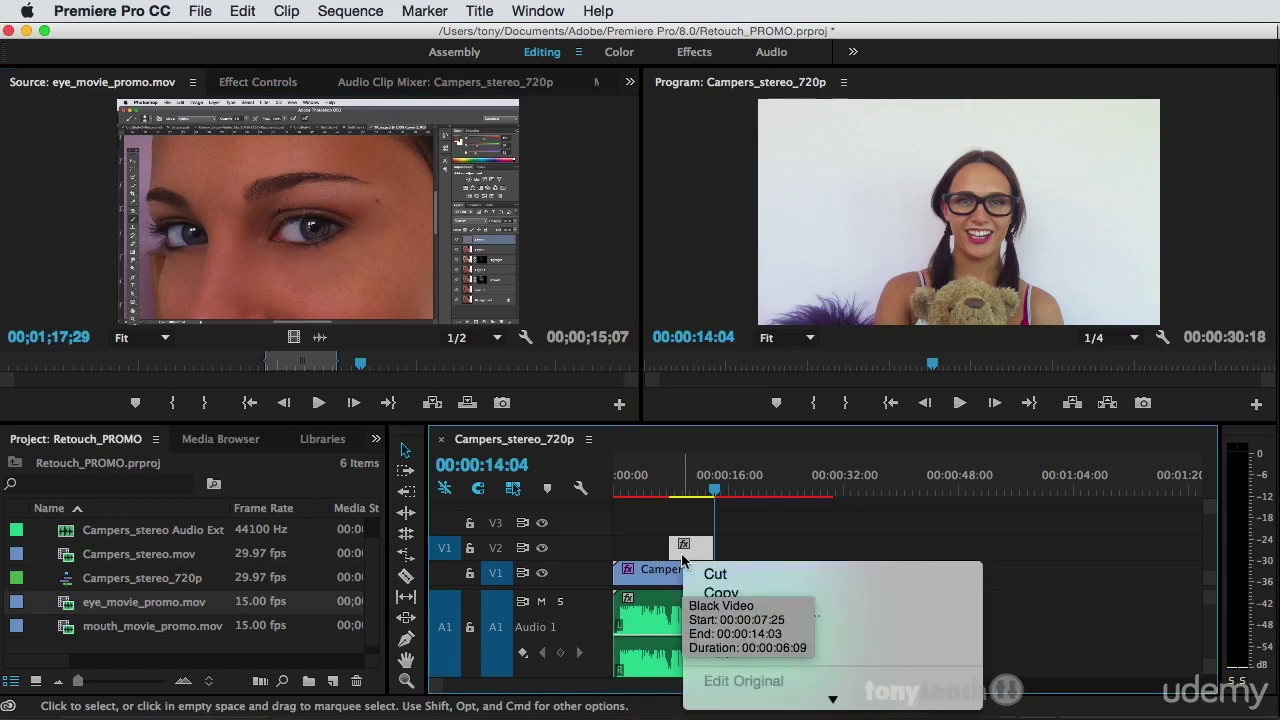
{"action": "scroll", "coordinate": [705, 565], "scroll_direction": "down", "scroll_amount": 8}
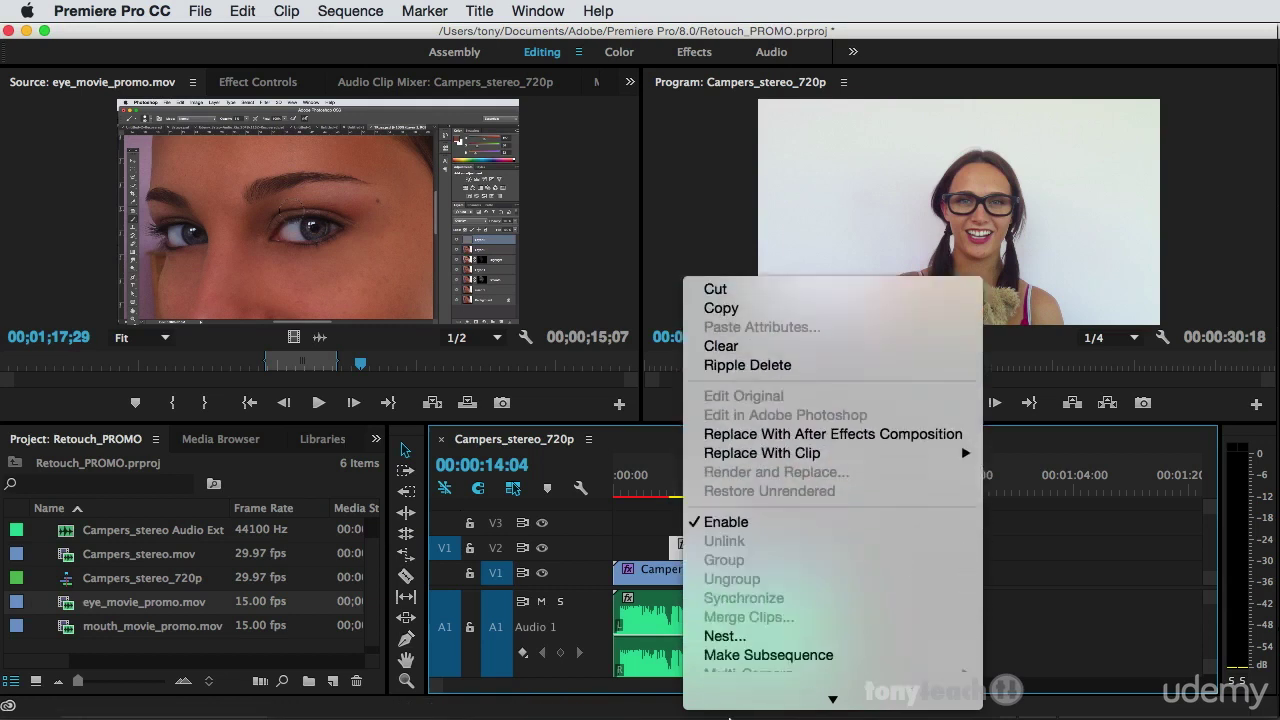
{"action": "mouse_move", "coordinate": [804, 342]}
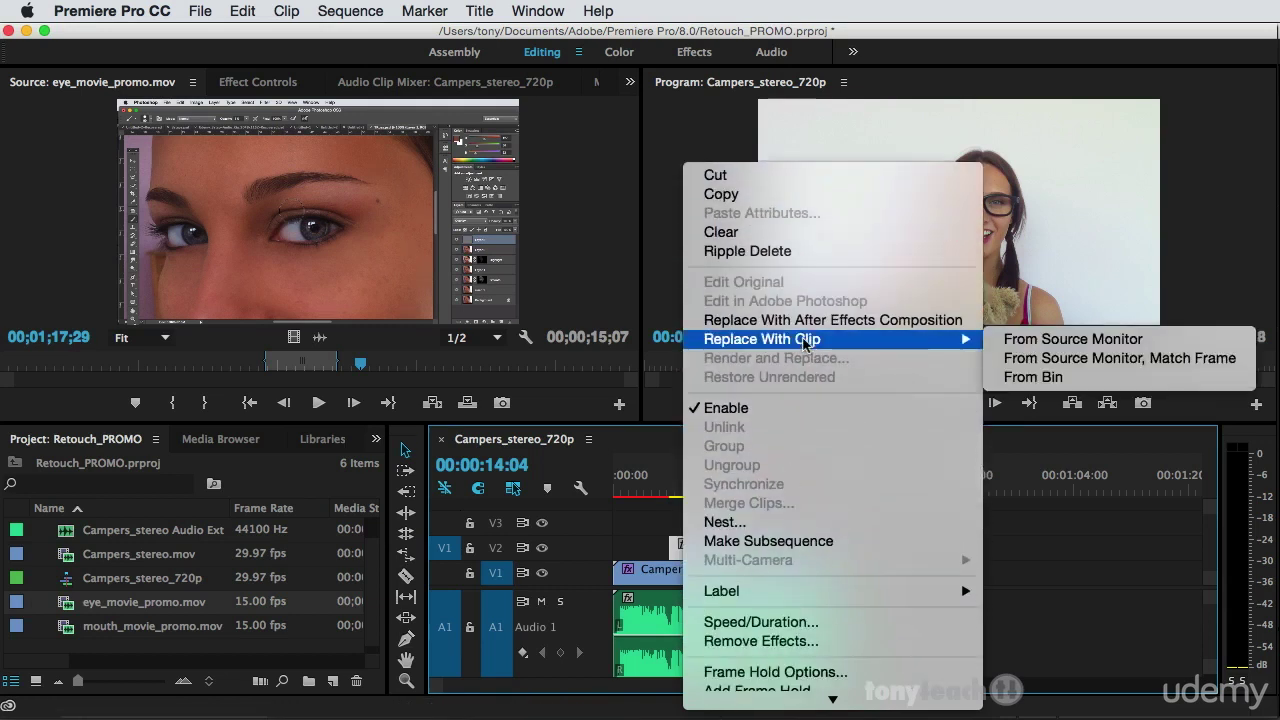
{"action": "left_click", "coordinate": [1010, 342]}
{"action": "left_click", "coordinate": [686, 491]}
{"action": "mouse_move", "coordinate": [686, 491]}
{"action": "left_mouse_down"}
{"action": "mouse_move", "coordinate": [675, 497]}
{"action": "mouse_move", "coordinate": [705, 491]}
{"action": "left_mouse_up"}
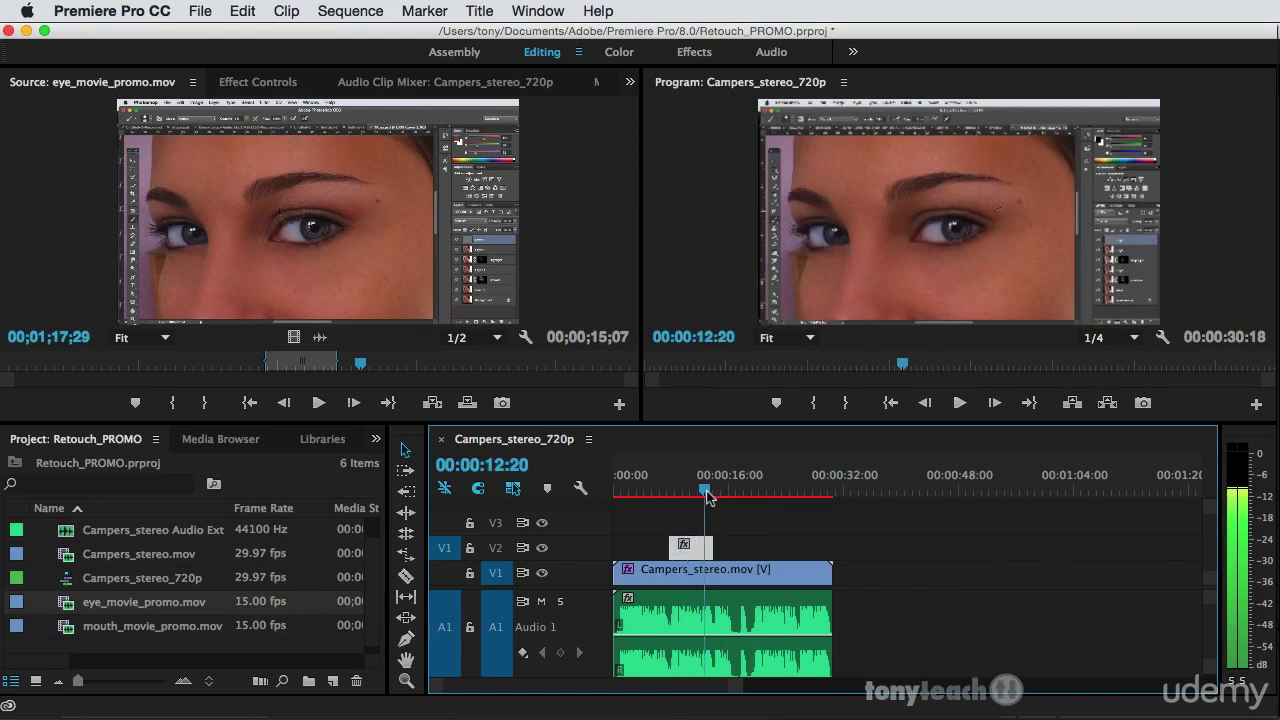
Set the duration of the eye_movie_promo.mov clip on V2 to 00:00:03:00 through its speed/duration settings
{"action": "right_click", "coordinate": [693, 558]}
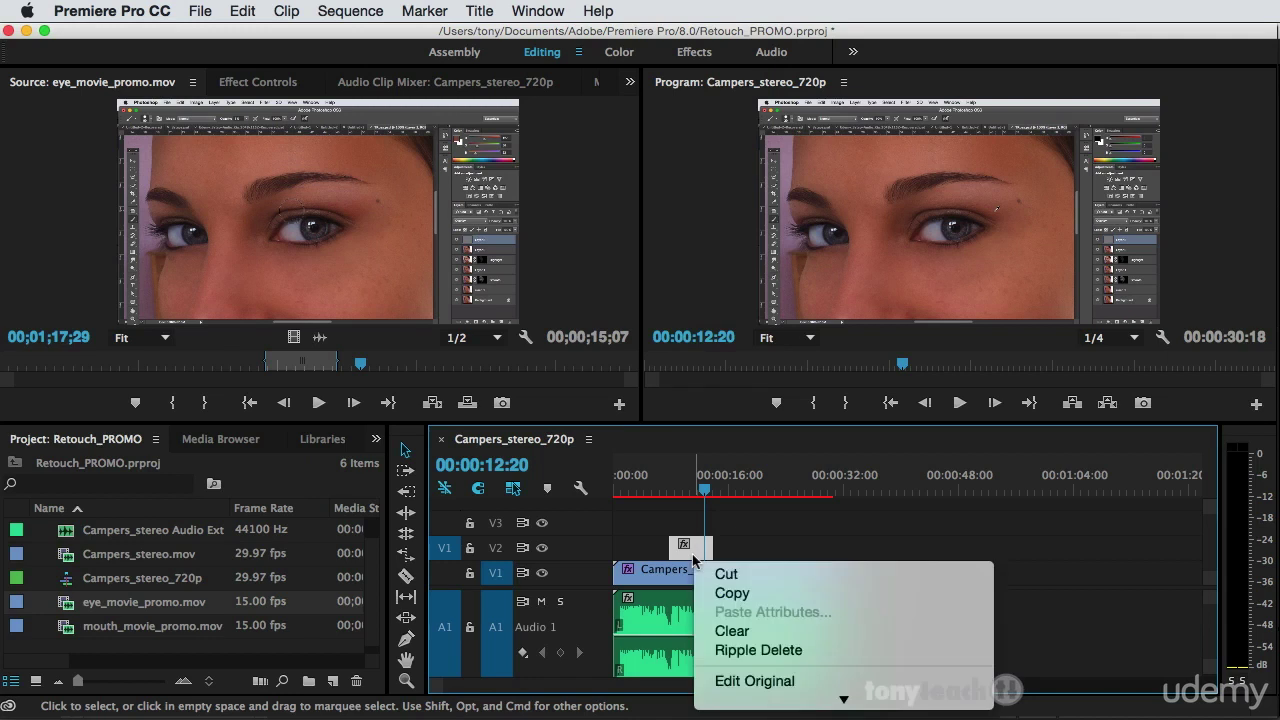
{"action": "mouse_move", "coordinate": [738, 699]}
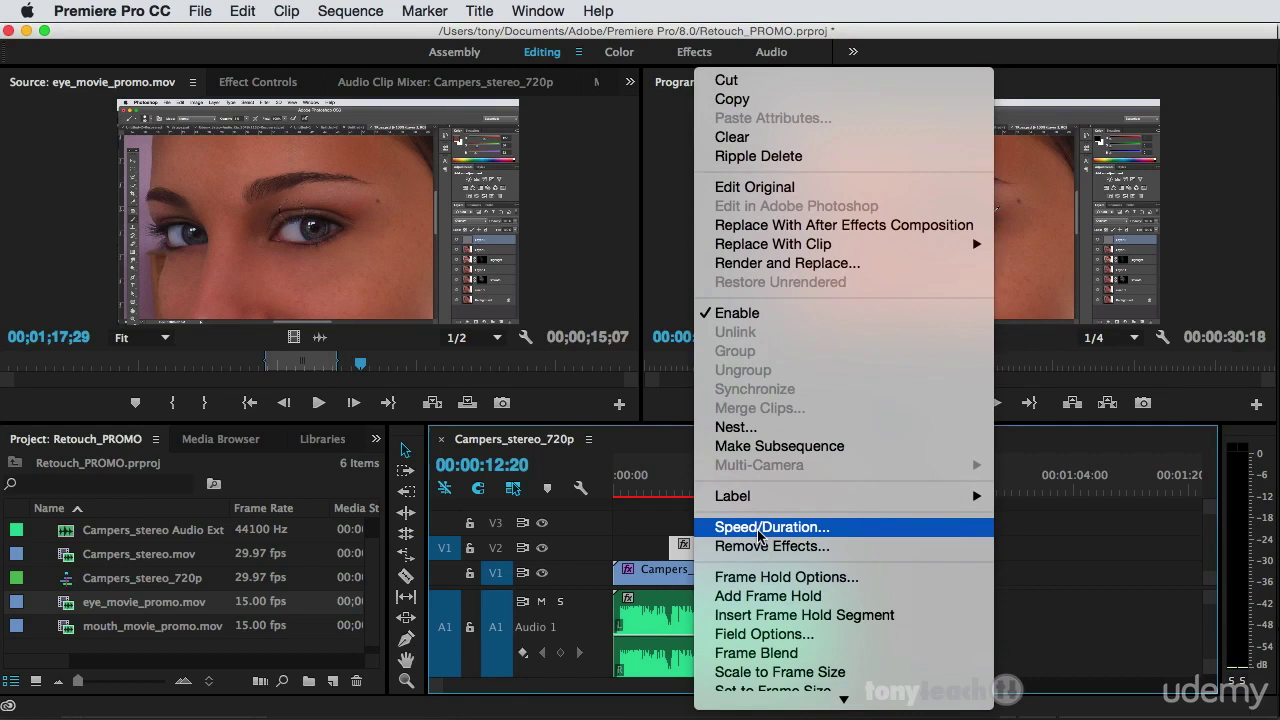
{"action": "left_click", "coordinate": [758, 535]}
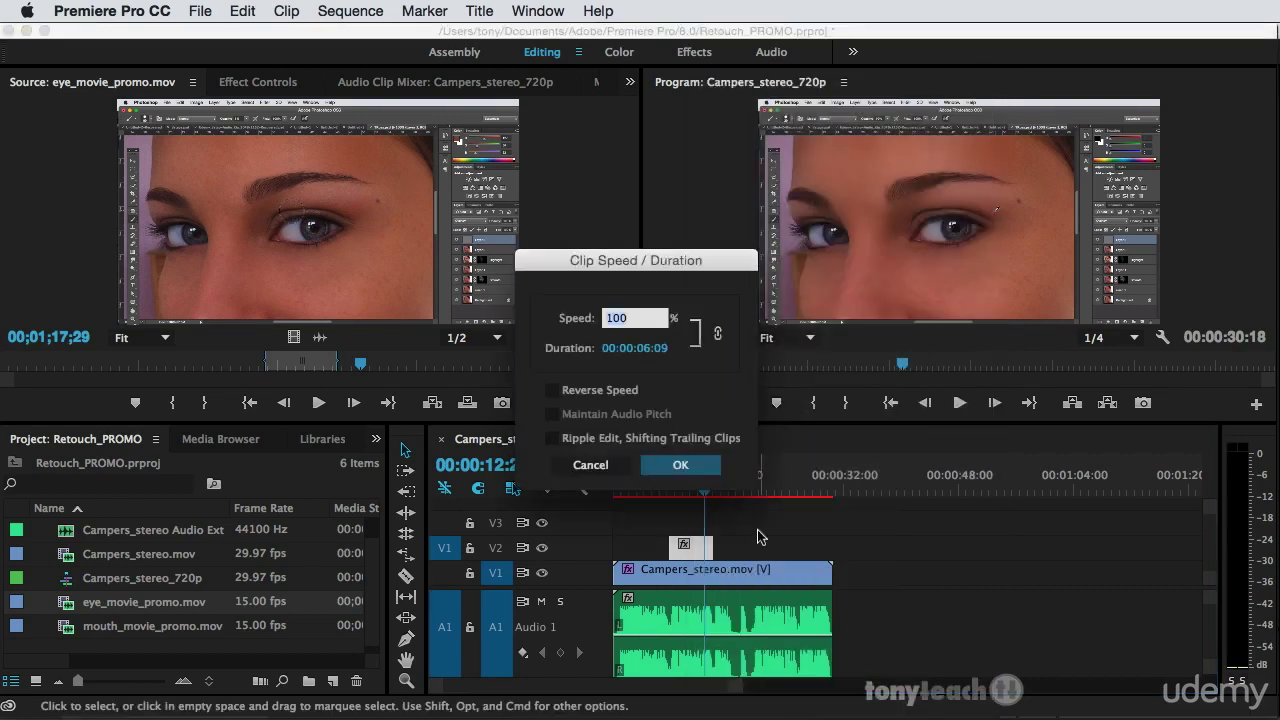
{"action": "left_click", "coordinate": [645, 355]}
{"action": "left_click", "coordinate": [646, 349]}
{"action": "key", "text": "BackSpace"}
{"action": "type", "text": "3"}
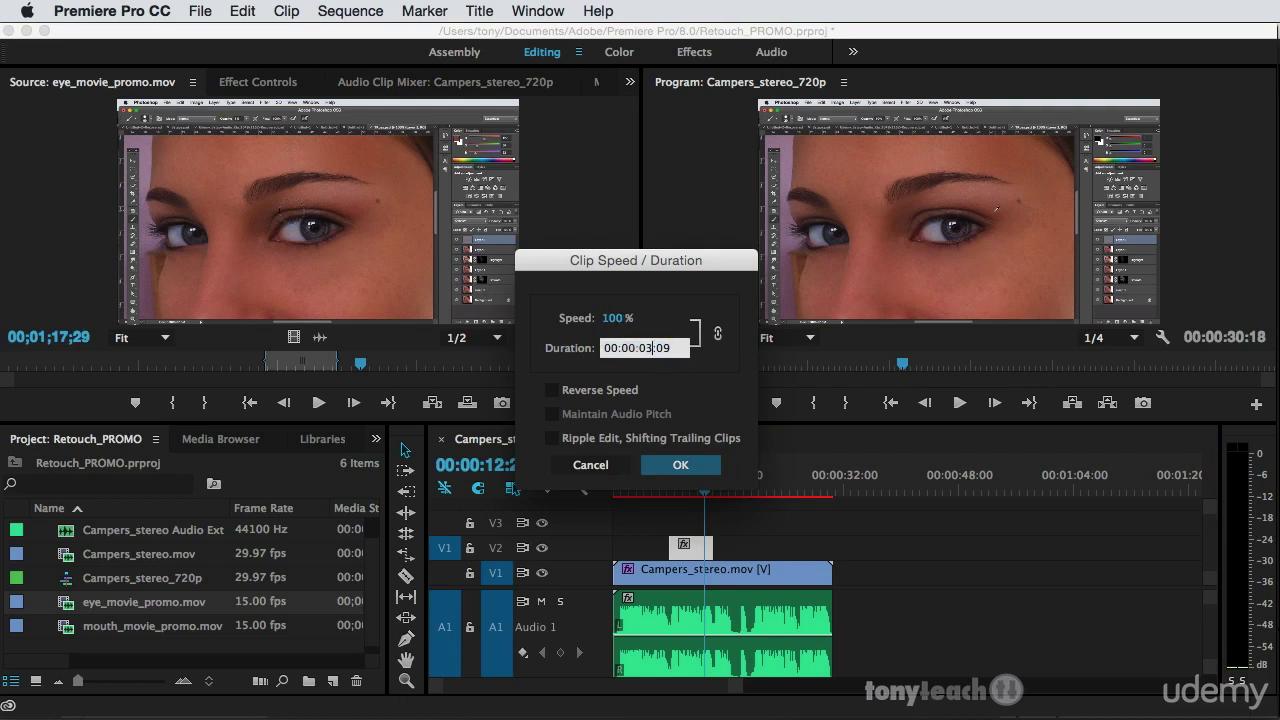
{"action": "double_click", "coordinate": [666, 348]}
{"action": "type", "text": "00"}
{"action": "left_click", "coordinate": [716, 396]}
{"action": "left_click", "coordinate": [680, 467]}
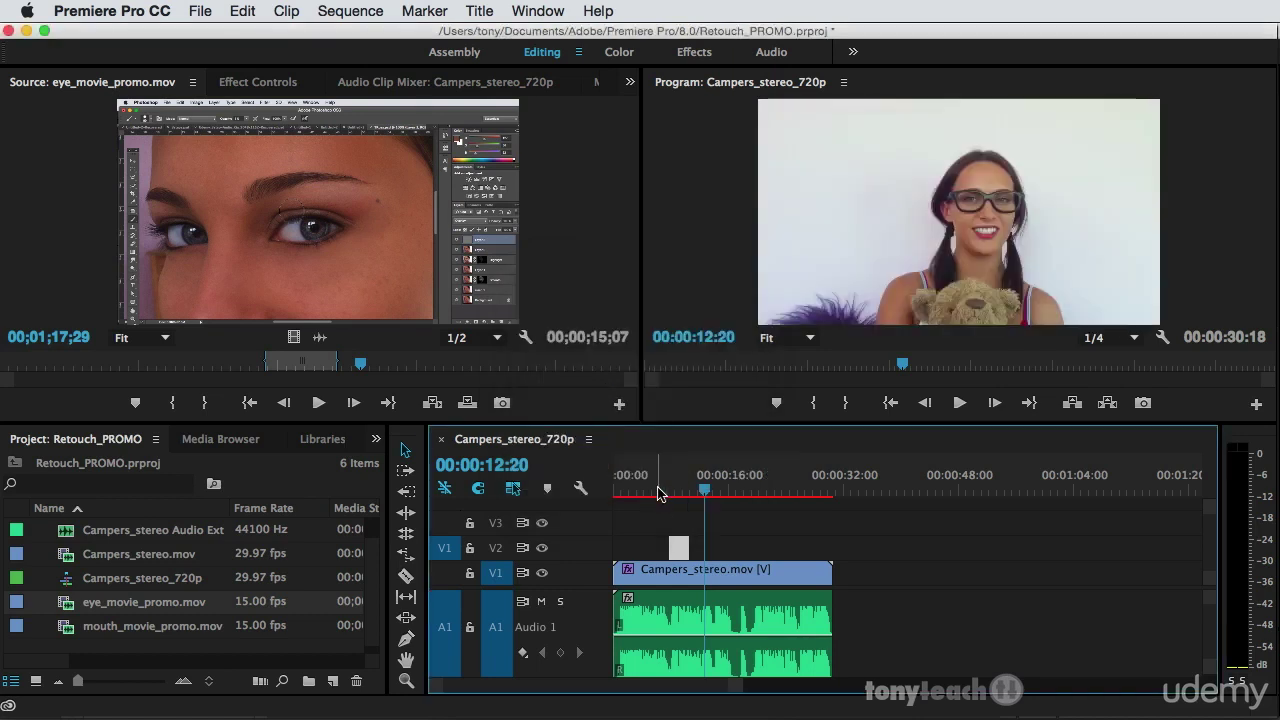
Play the sequence from 00:00:05:25 past the shortened eye clip to check it
{"action": "left_click", "coordinate": [656, 490]}
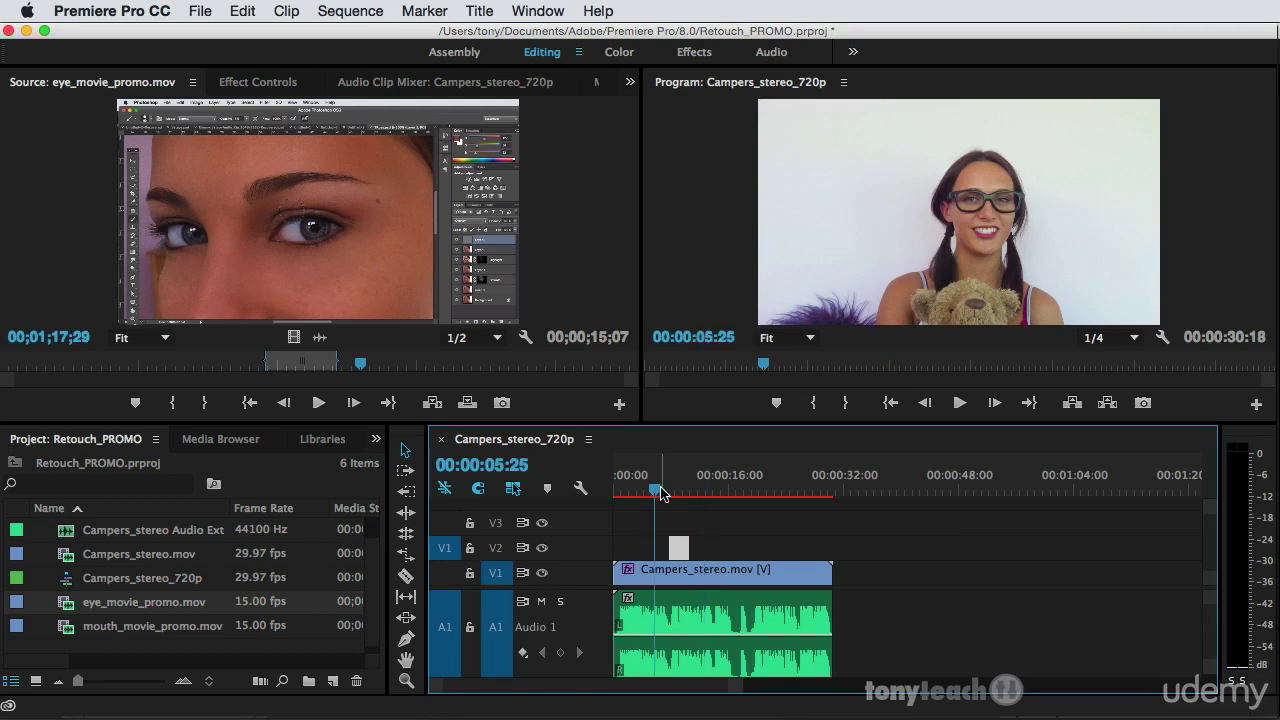
{"action": "key", "text": "space"}
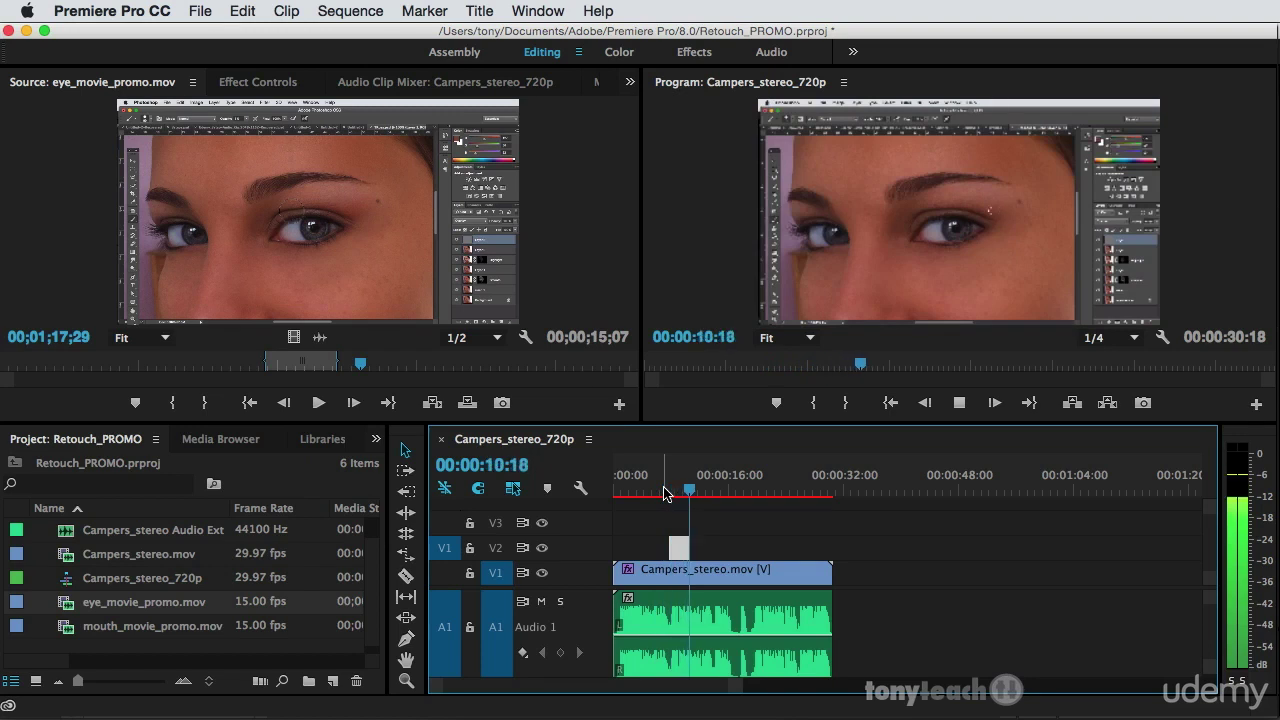
{"action": "key", "text": "space"}
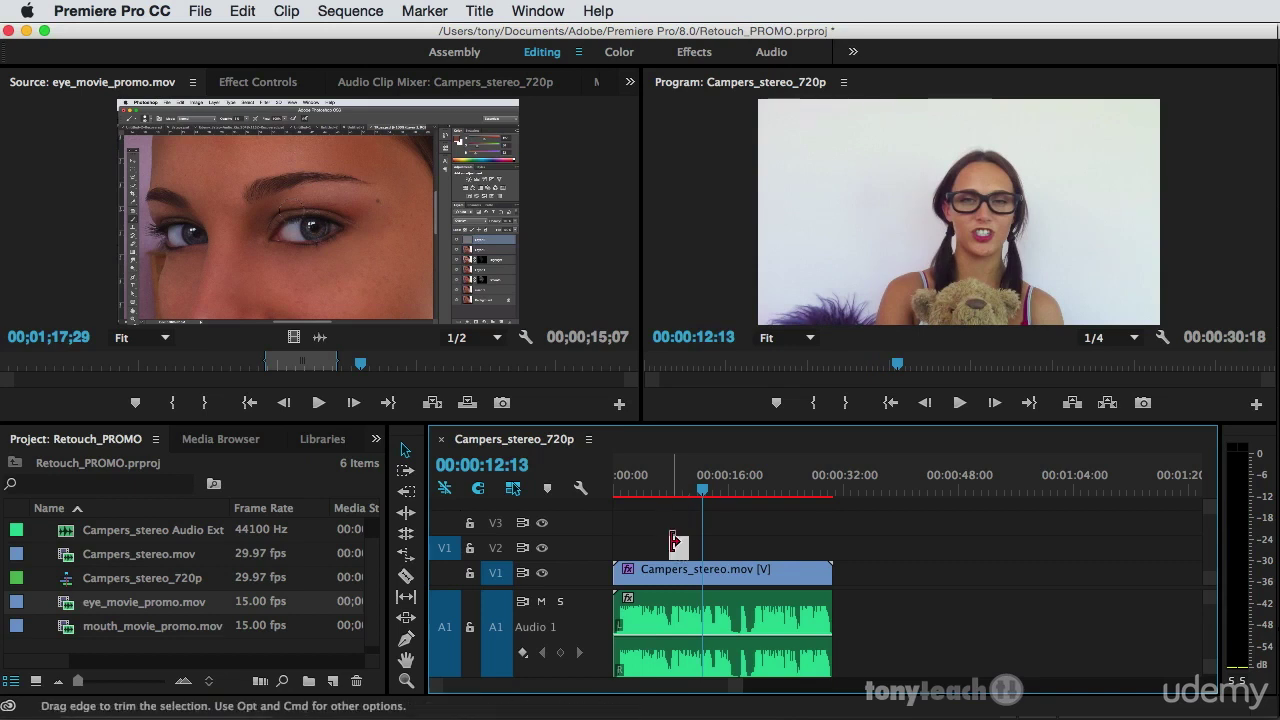
Duplicate the eye clip on V2 and move the copy directly against the end of the original
{"action": "mouse_move", "coordinate": [678, 550]}
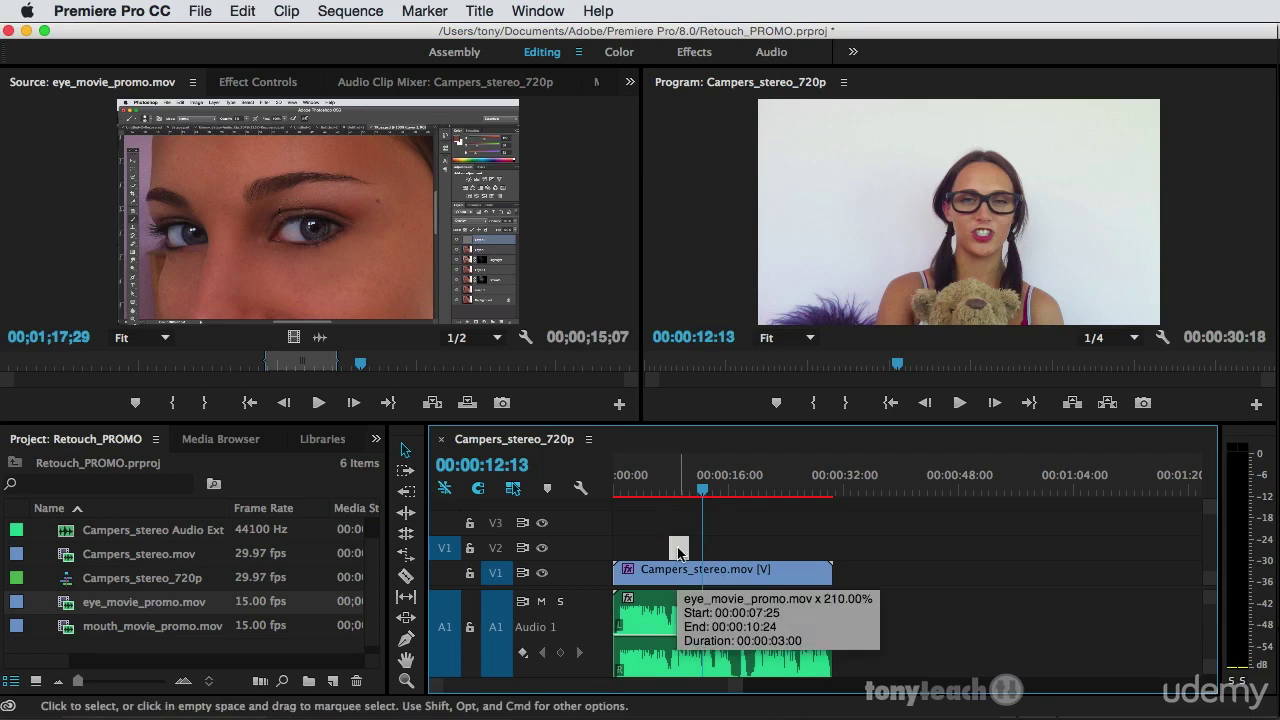
{"action": "key", "text": "alt"}
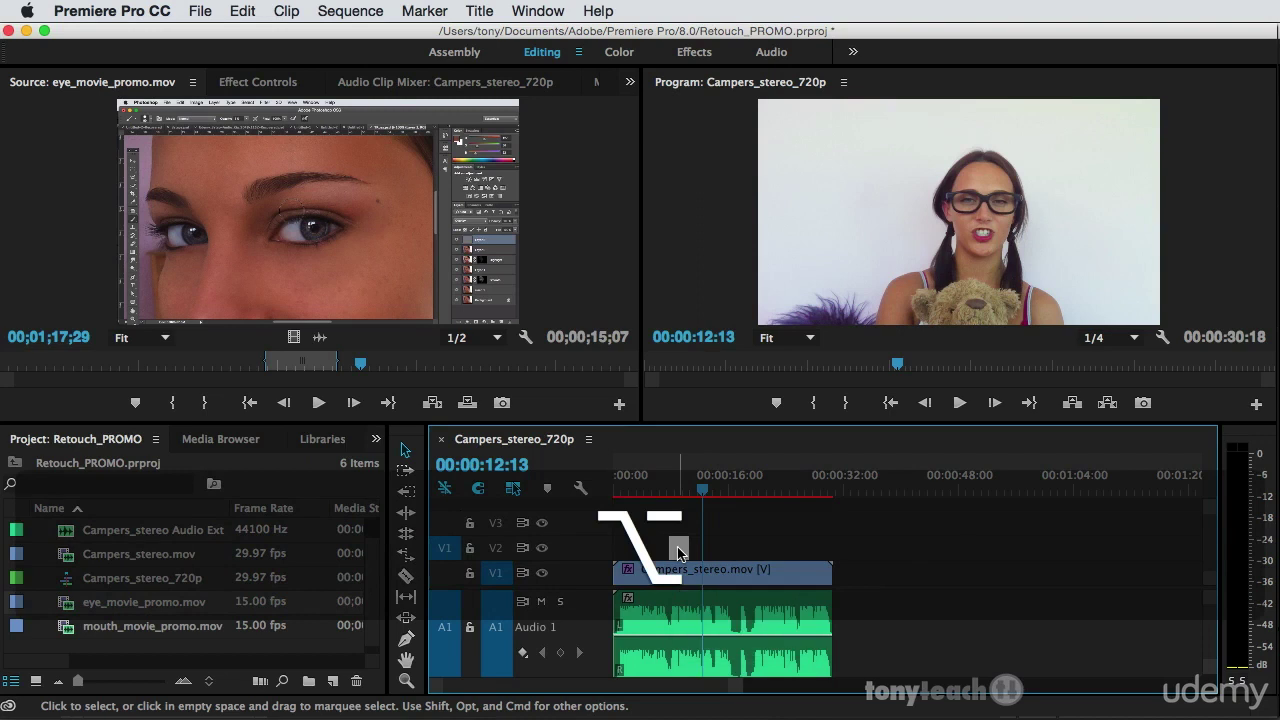
{"action": "left_click_drag", "start_coordinate": [678, 552], "coordinate": [714, 551]}
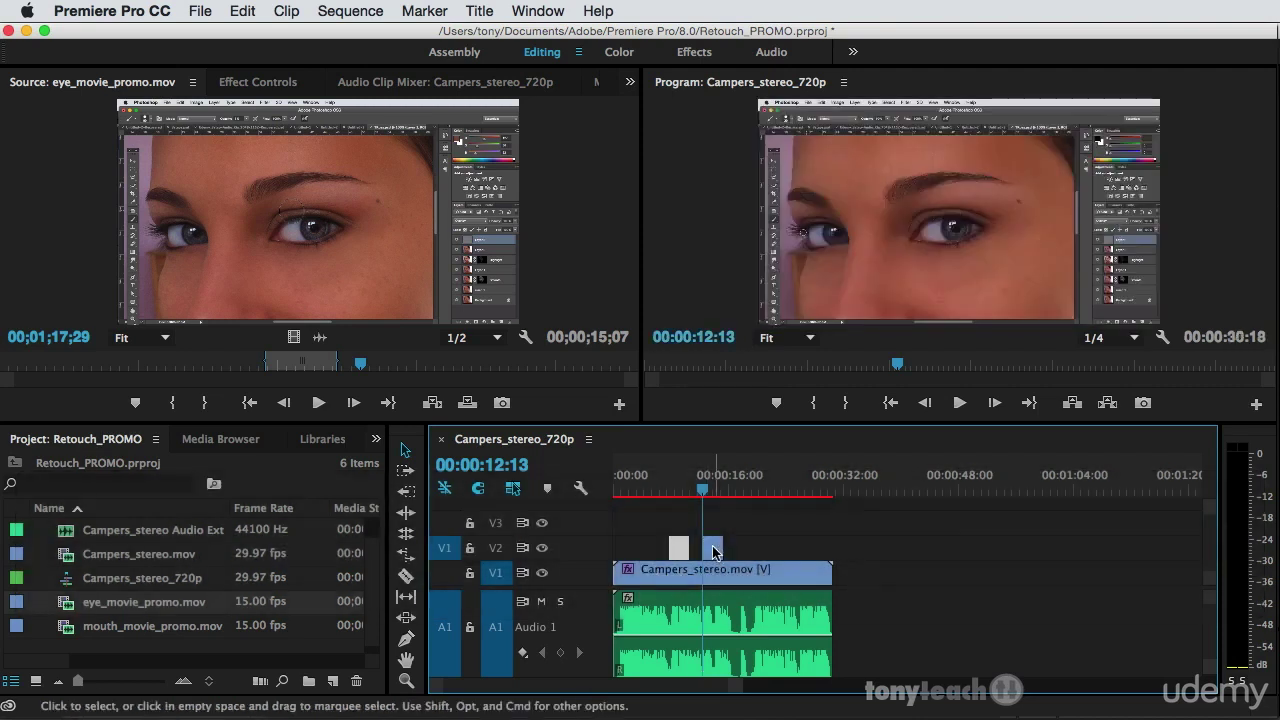
{"action": "left_click_drag", "start_coordinate": [701, 490], "coordinate": [632, 496]}
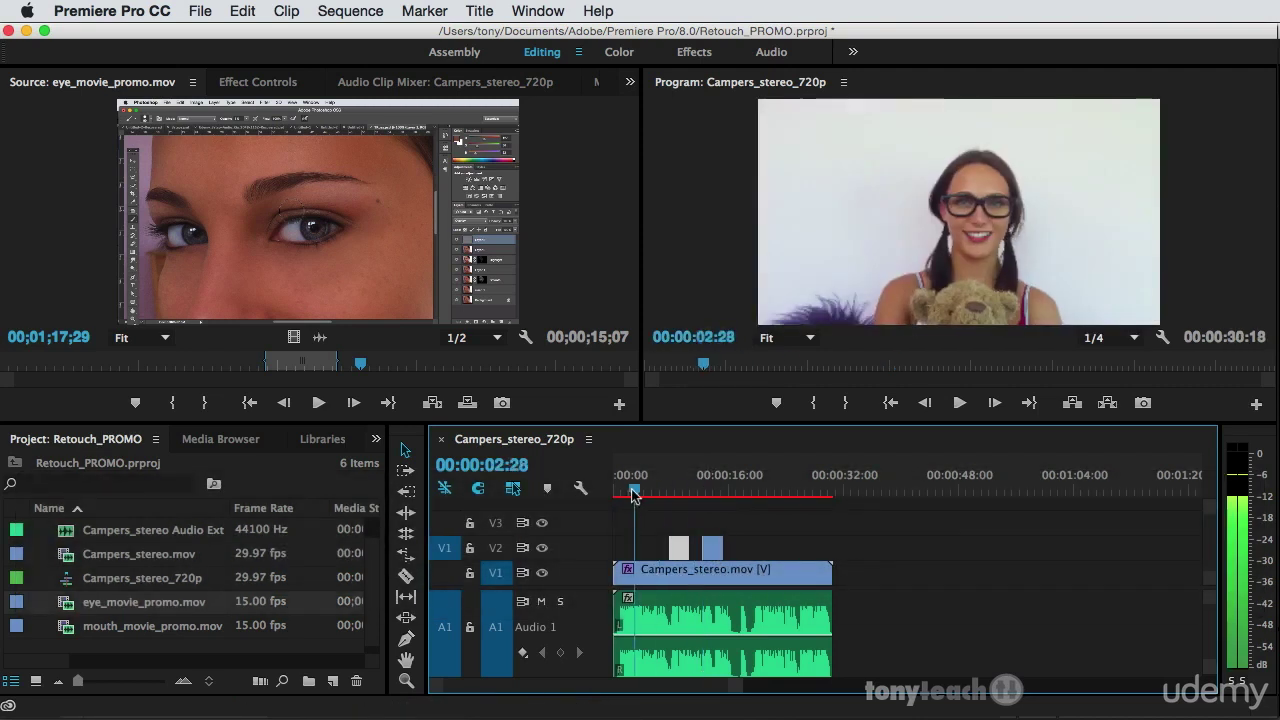
{"action": "left_click_drag", "start_coordinate": [711, 547], "coordinate": [700, 547]}
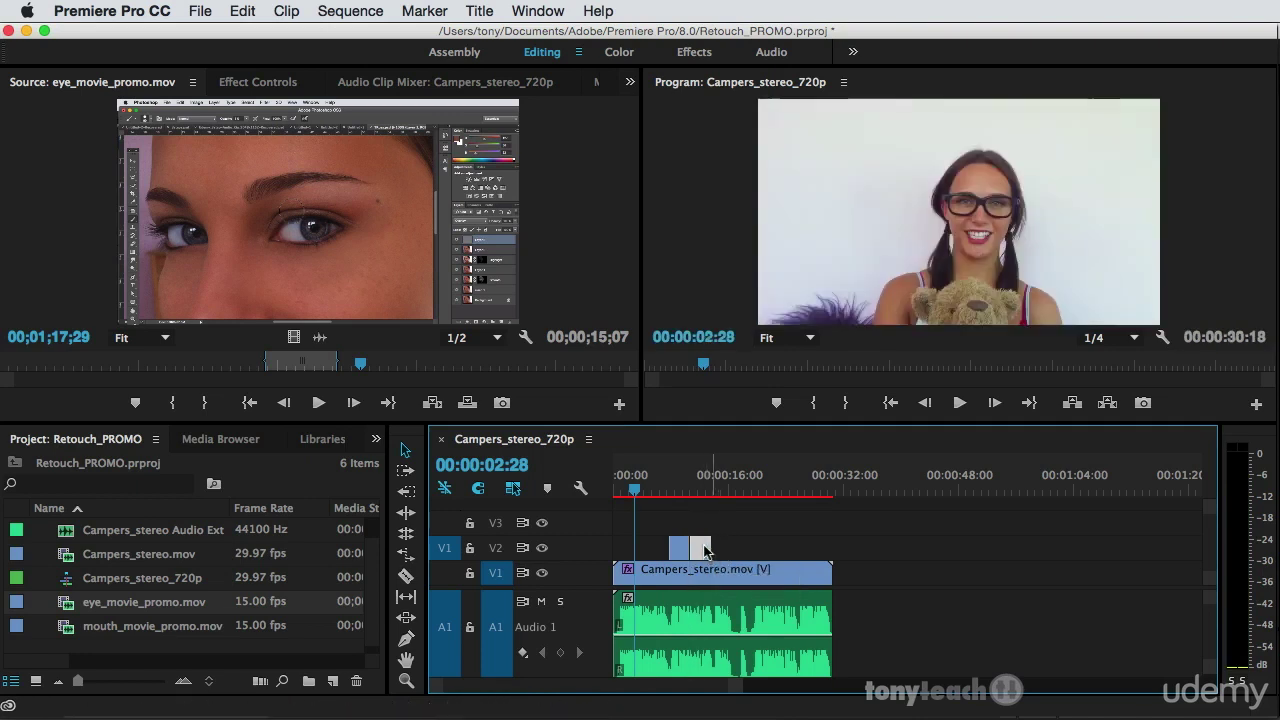
Step frame by frame from 00:00:09:26 to 00:00:11:01 across the cut between the two eye clips on V2
{"action": "left_click", "coordinate": [685, 490]}
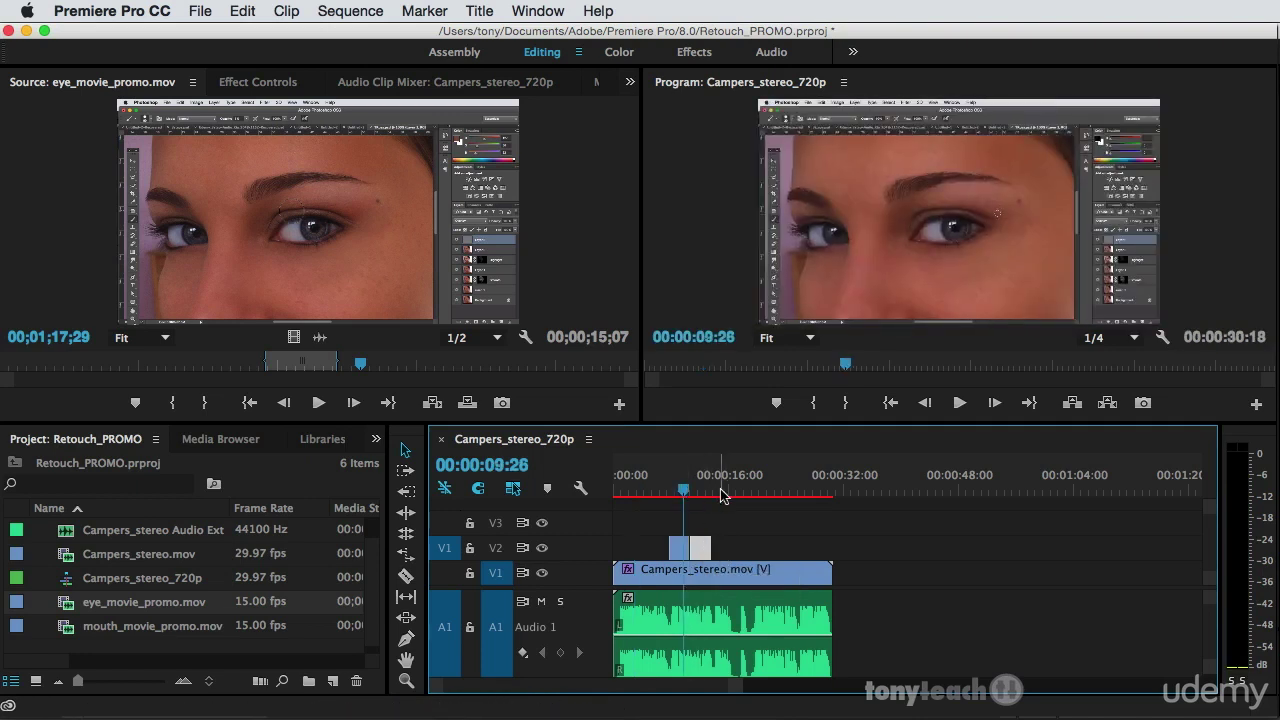
{"action": "key", "text": "Right"}
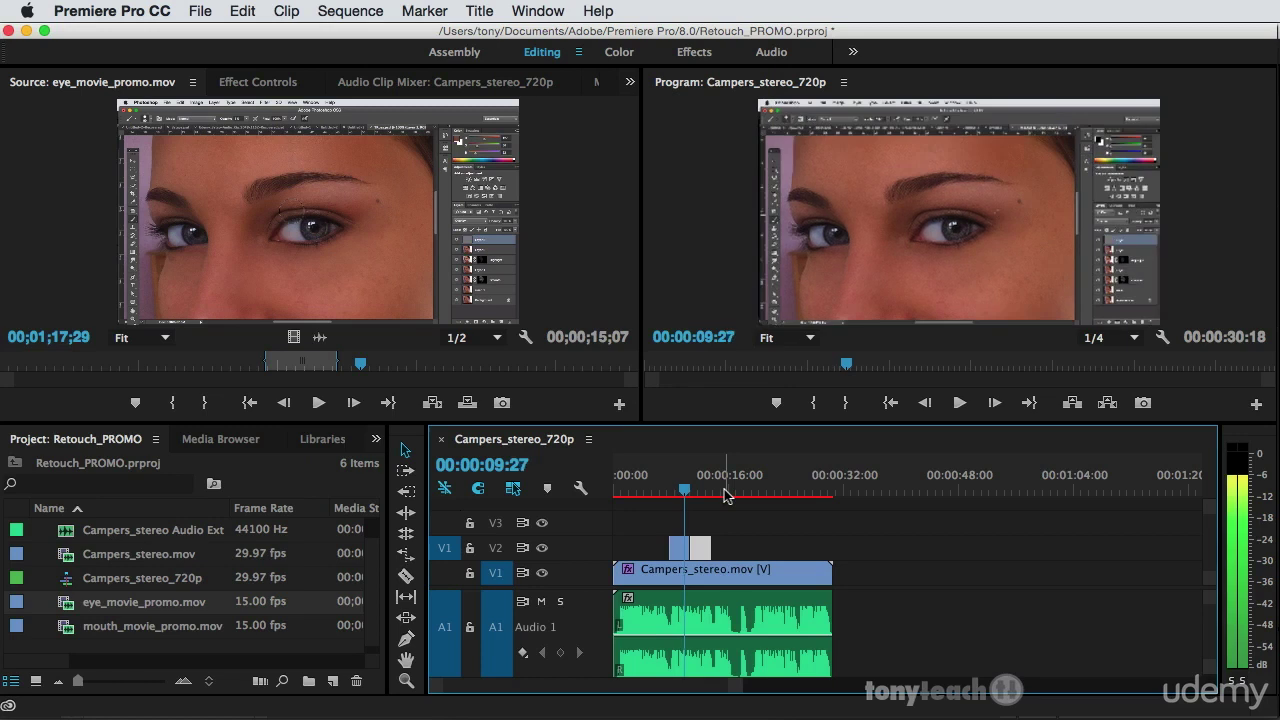
{"action": "key", "text": "Right"}
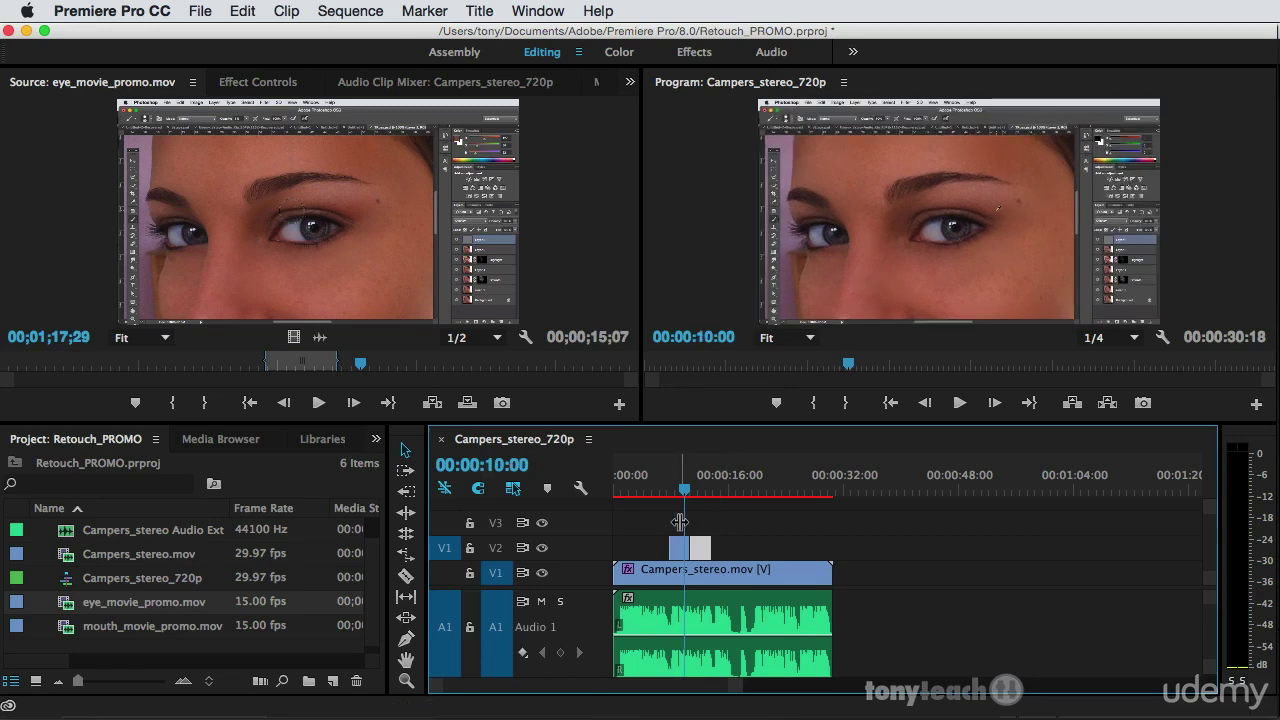
{"action": "key", "text": "Right"}
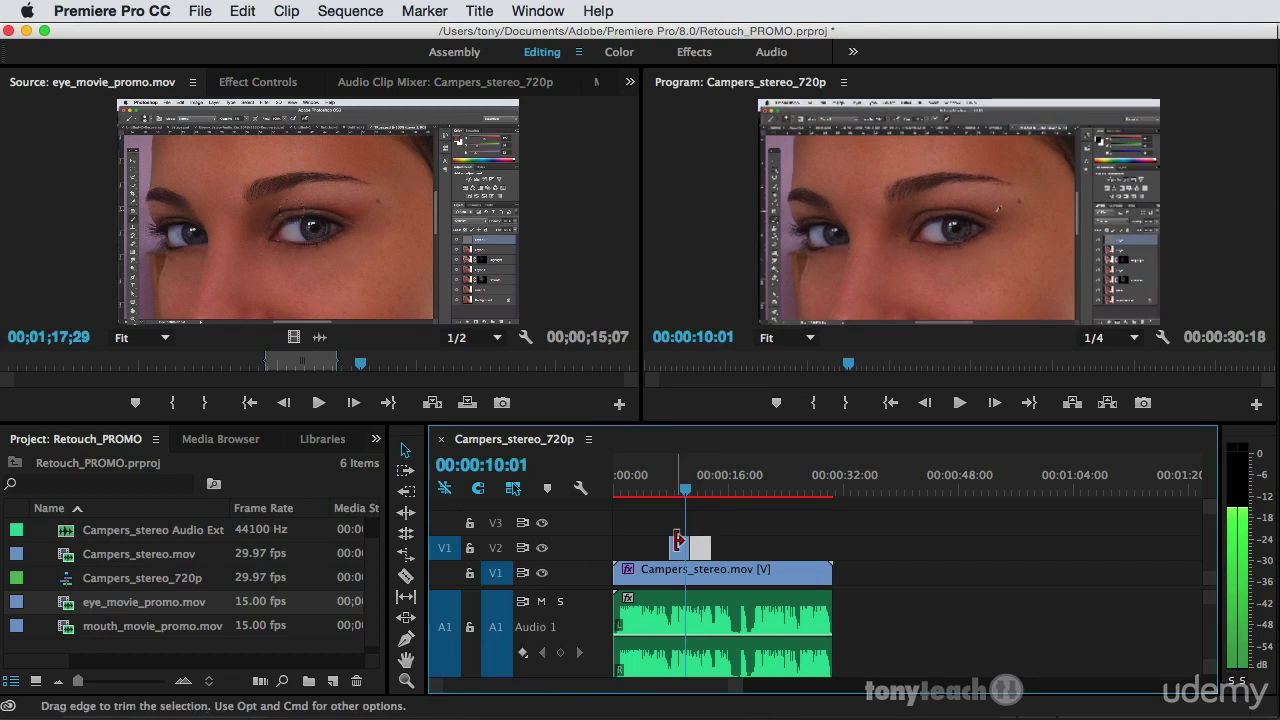
{"action": "key", "text": "Right"}
{"action": "key", "text": "Right"}
{"action": "key", "text": "Right"}
{"action": "key", "text": "Right"}
{"action": "key", "text": "Right"}
{"action": "key", "text": "Right"}
{"action": "key", "text": "Right"}
{"action": "key", "text": "Right"}
{"action": "key", "text": "Right"}
{"action": "key", "text": "Right"}
{"action": "key", "text": "Right"}
{"action": "key", "text": "Right"}
{"action": "key", "text": "Right"}
{"action": "key", "text": "Right"}
{"action": "key", "text": "Right"}
{"action": "key", "text": "Right"}
{"action": "key", "text": "Right"}
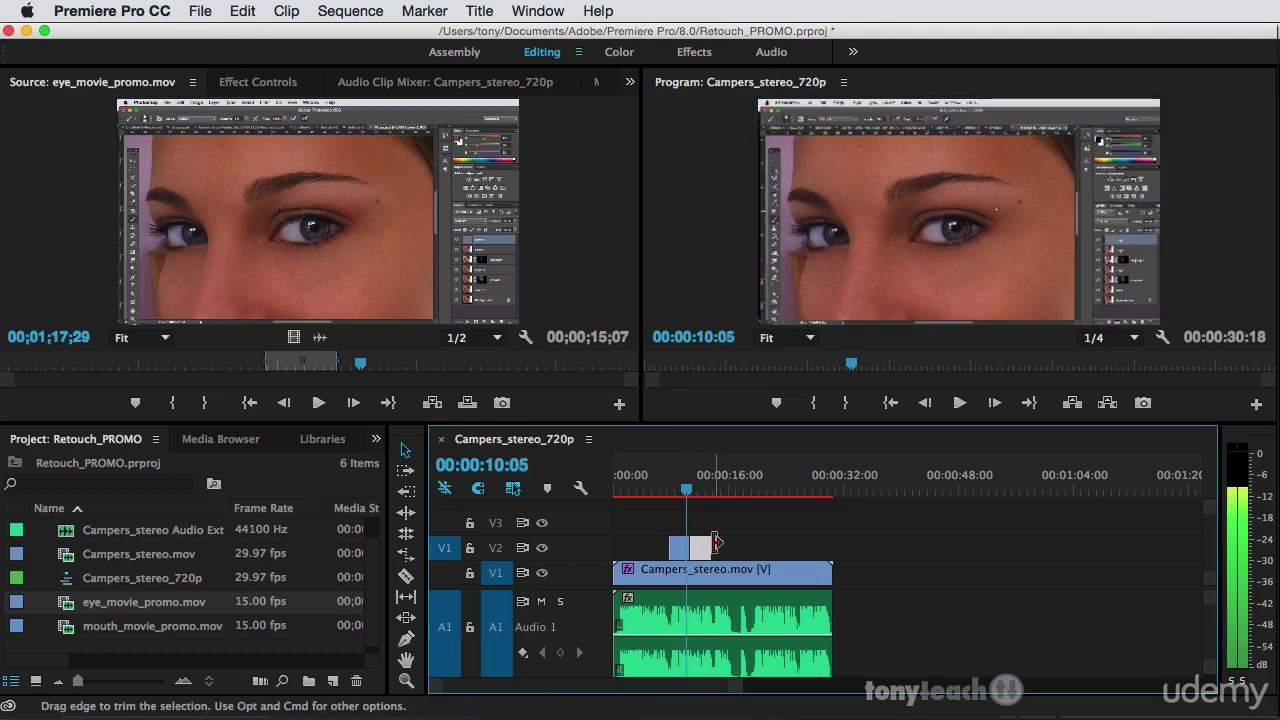
{"action": "key", "text": "Right"}
{"action": "key", "text": "Right"}
{"action": "key", "text": "Right"}
{"action": "key", "text": "Right"}
{"action": "key", "text": "Right"}
{"action": "key", "text": "Right"}
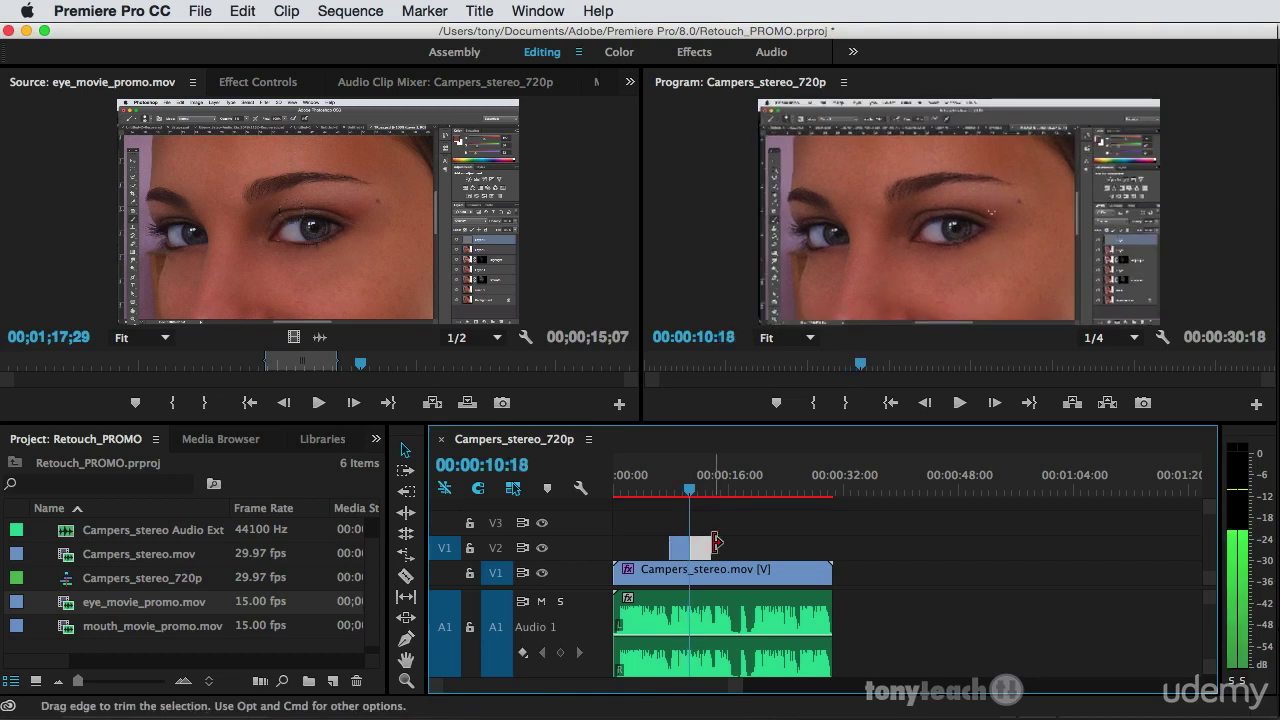
{"action": "key", "text": "Right"}
{"action": "key", "text": "Right"}
{"action": "key", "text": "Right"}
{"action": "key", "text": "Right"}
{"action": "key", "text": "Right"}
{"action": "key", "text": "Right"}
{"action": "key", "text": "Right"}
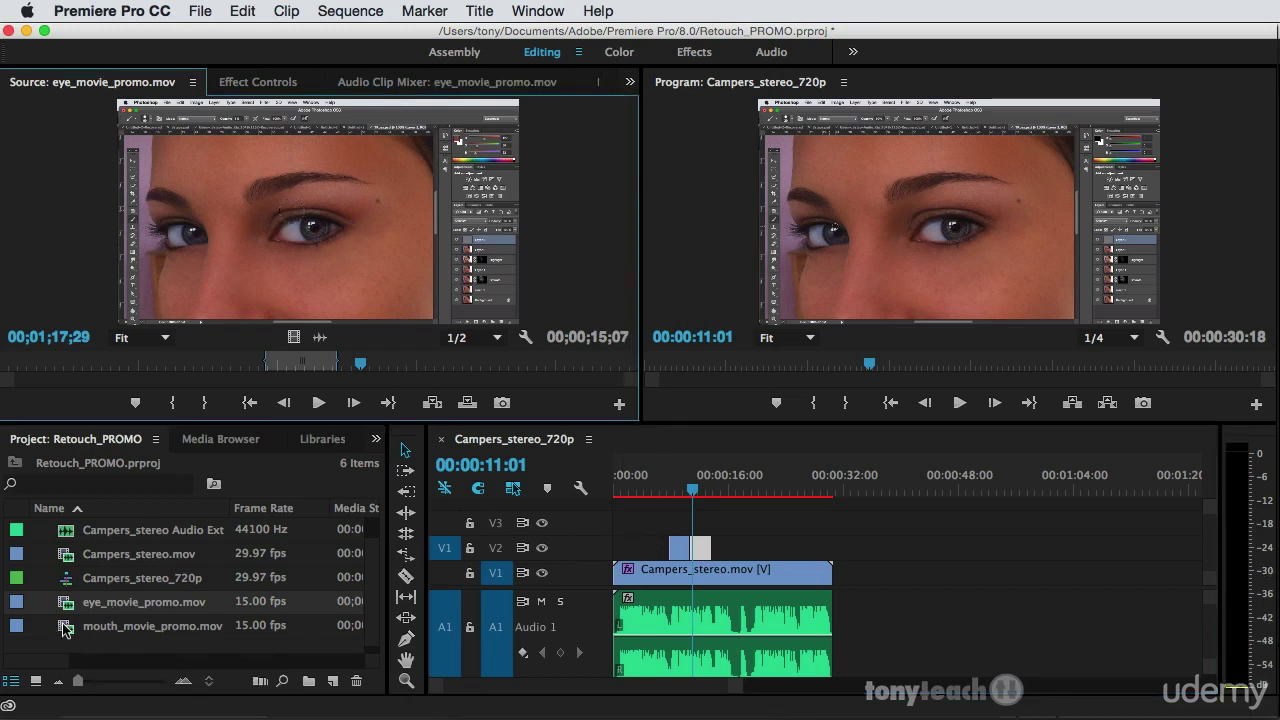
Load mouth_movie_promo.mov in the Source Monitor, replace the second eye clip on V2 with it, and view both V2 clips
{"action": "mouse_move", "coordinate": [63, 627]}
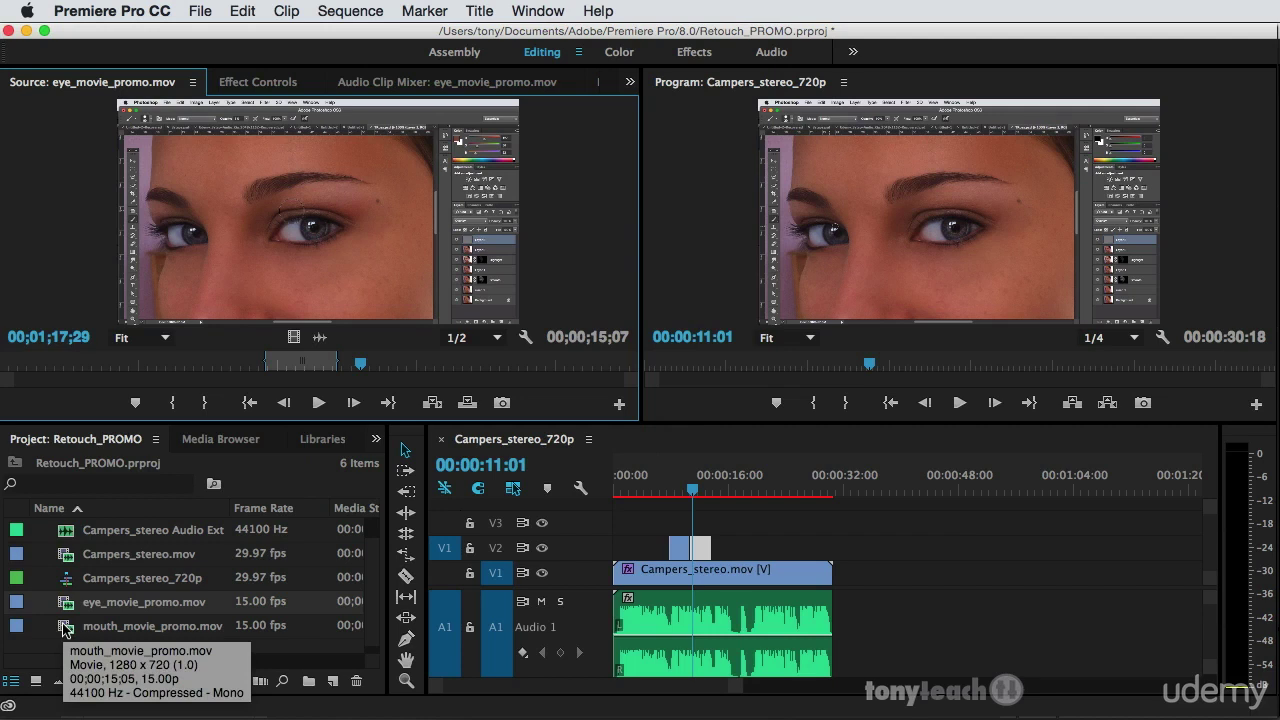
{"action": "double_click", "coordinate": [63, 627]}
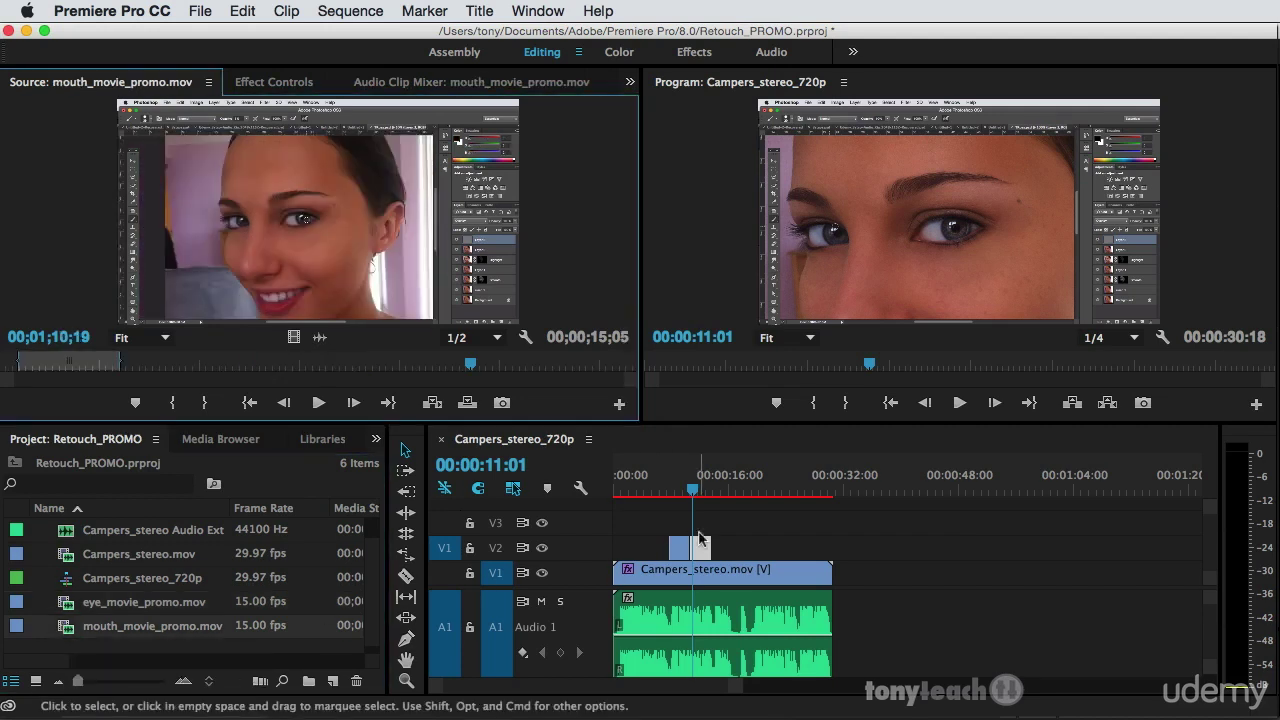
{"action": "mouse_move", "coordinate": [699, 547]}
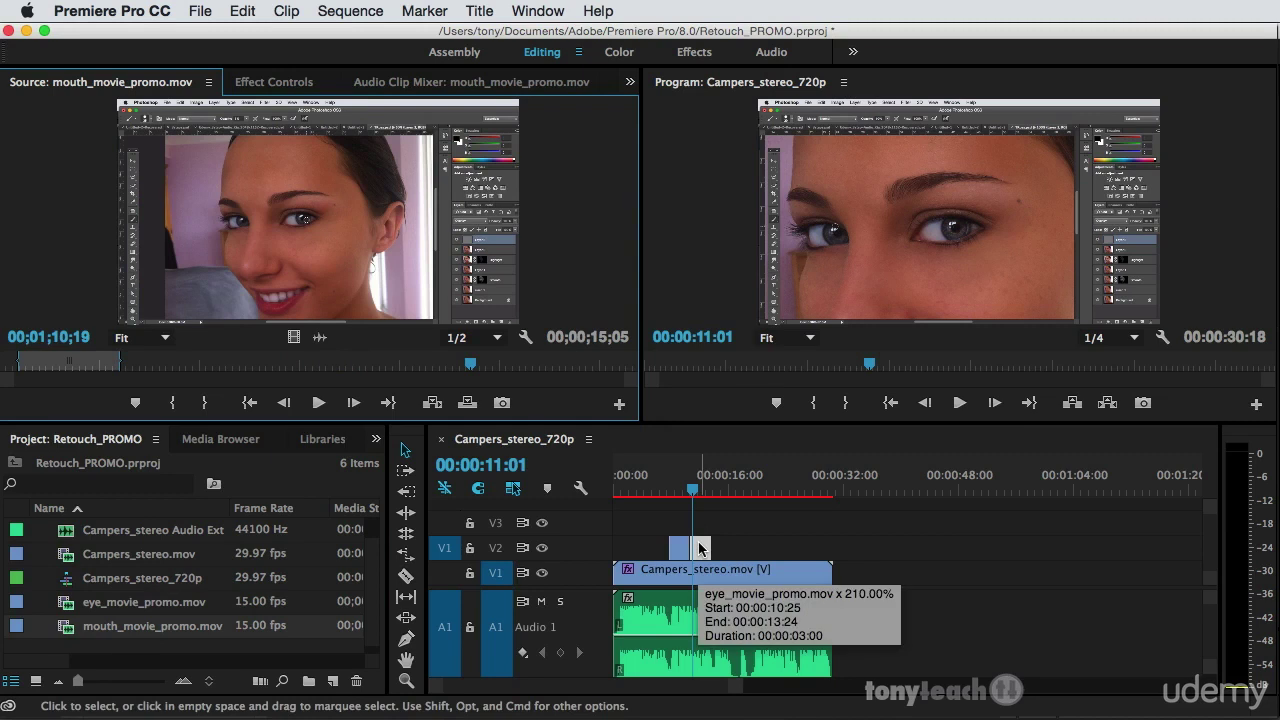
{"action": "right_click", "coordinate": [699, 547]}
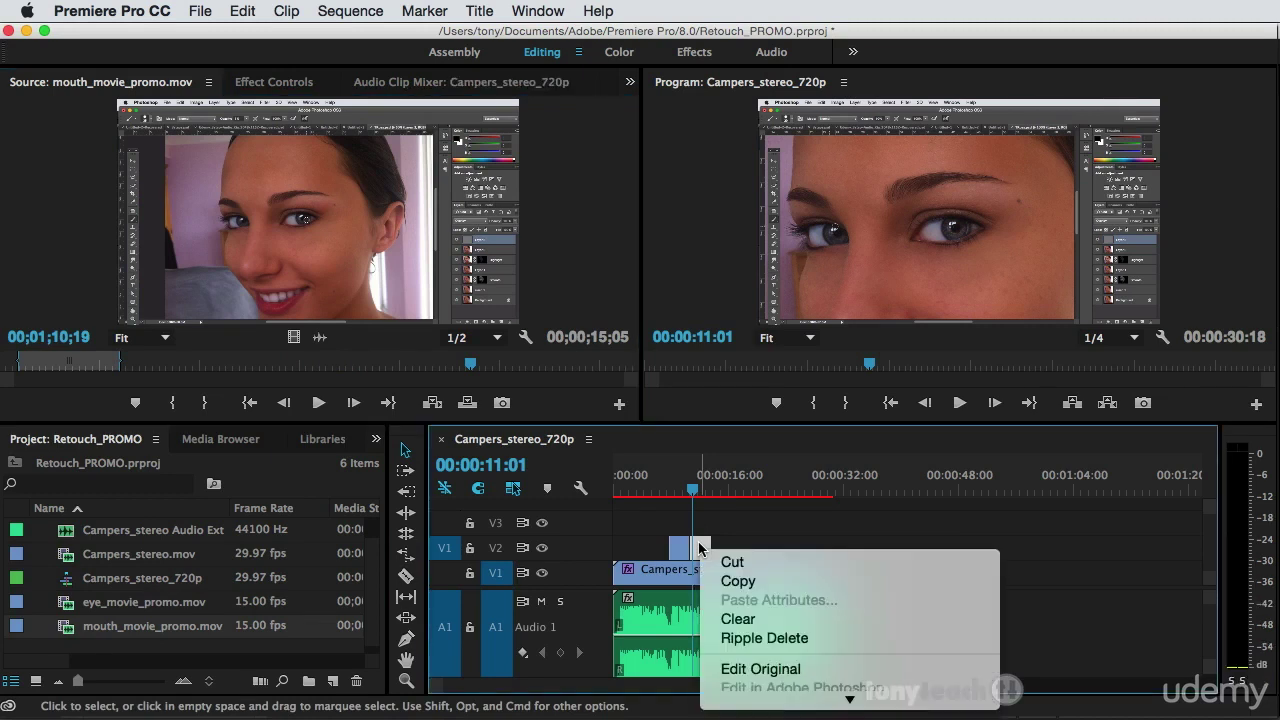
{"action": "scroll", "coordinate": [718, 674], "scroll_direction": "down", "scroll_amount": 10}
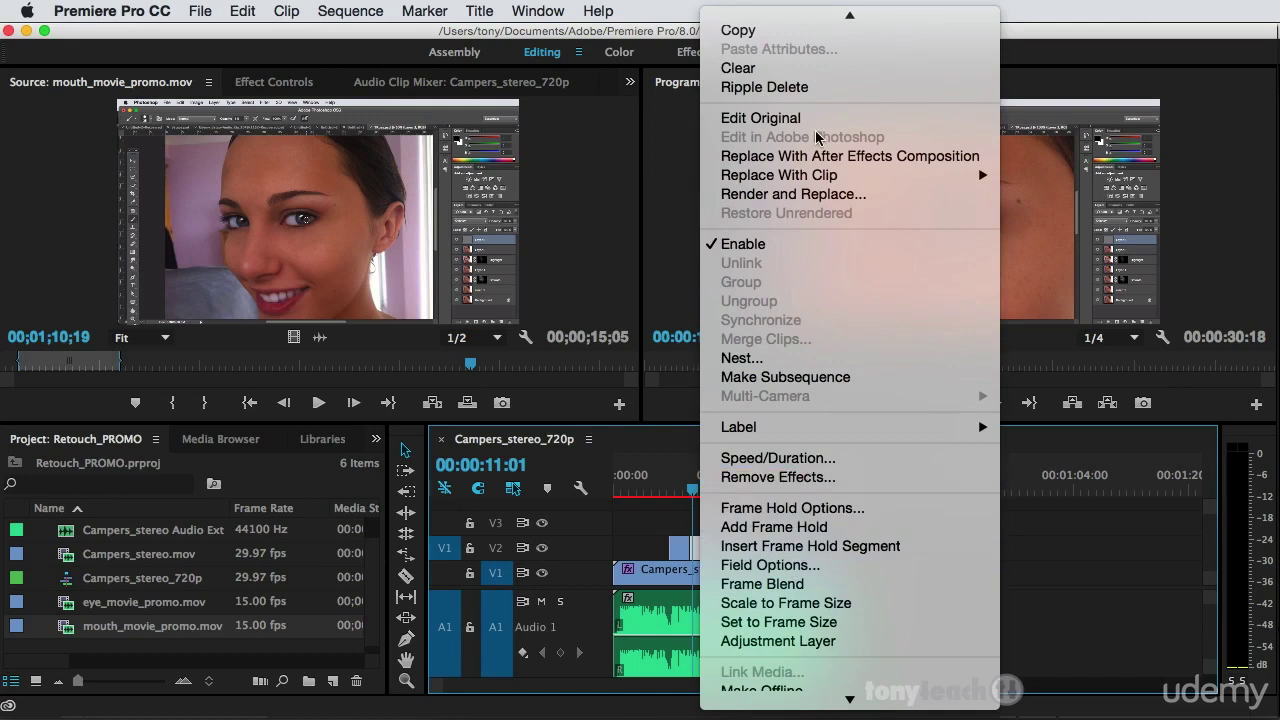
{"action": "mouse_move", "coordinate": [808, 172]}
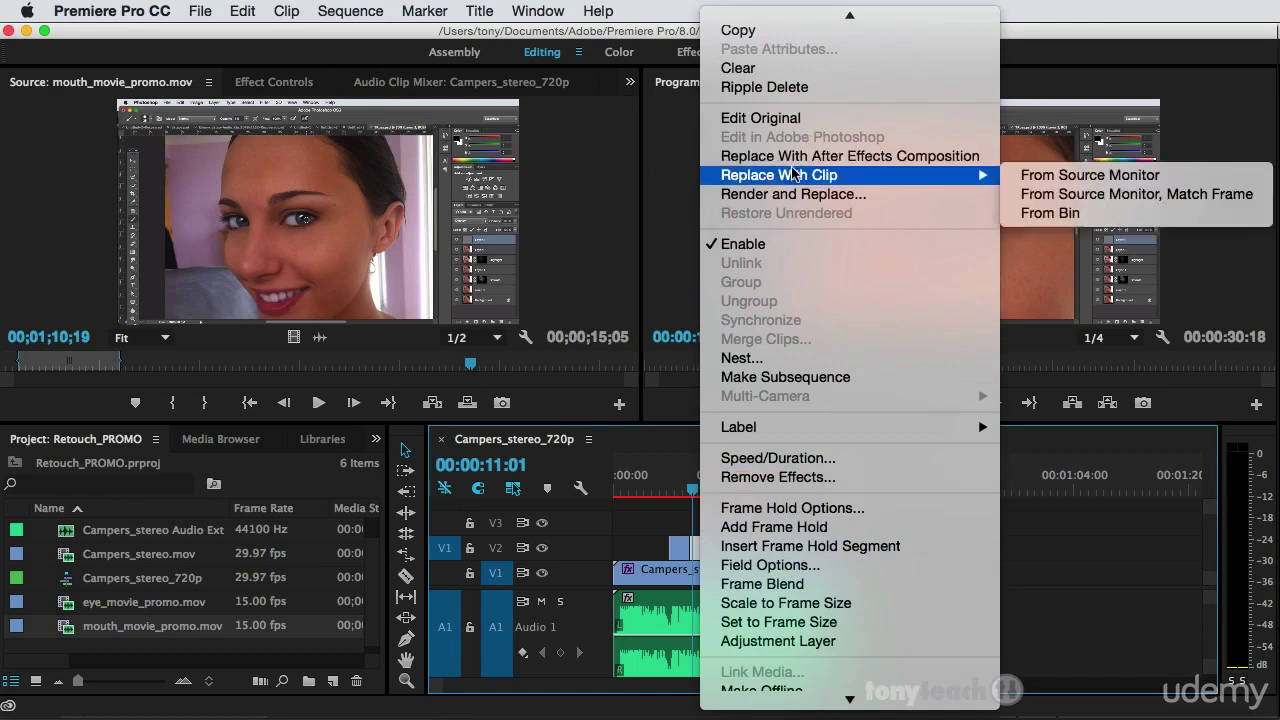
{"action": "left_click", "coordinate": [1045, 176]}
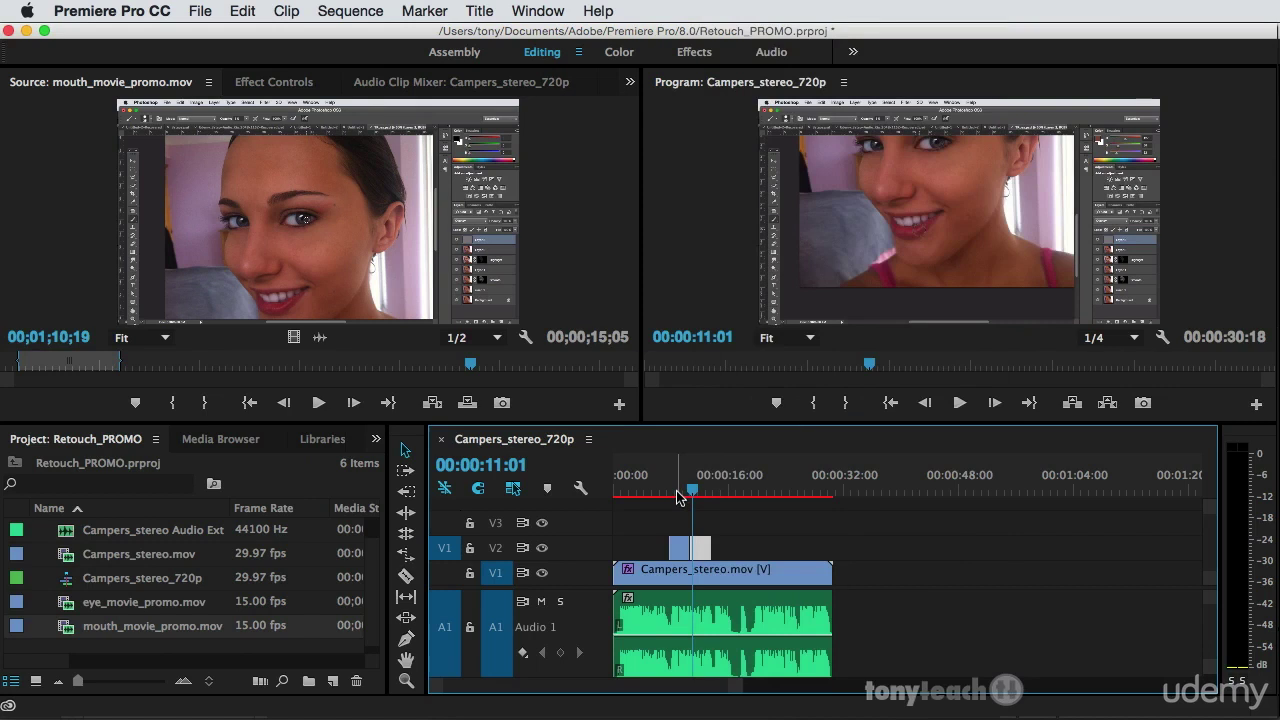
{"action": "left_click", "coordinate": [677, 495]}
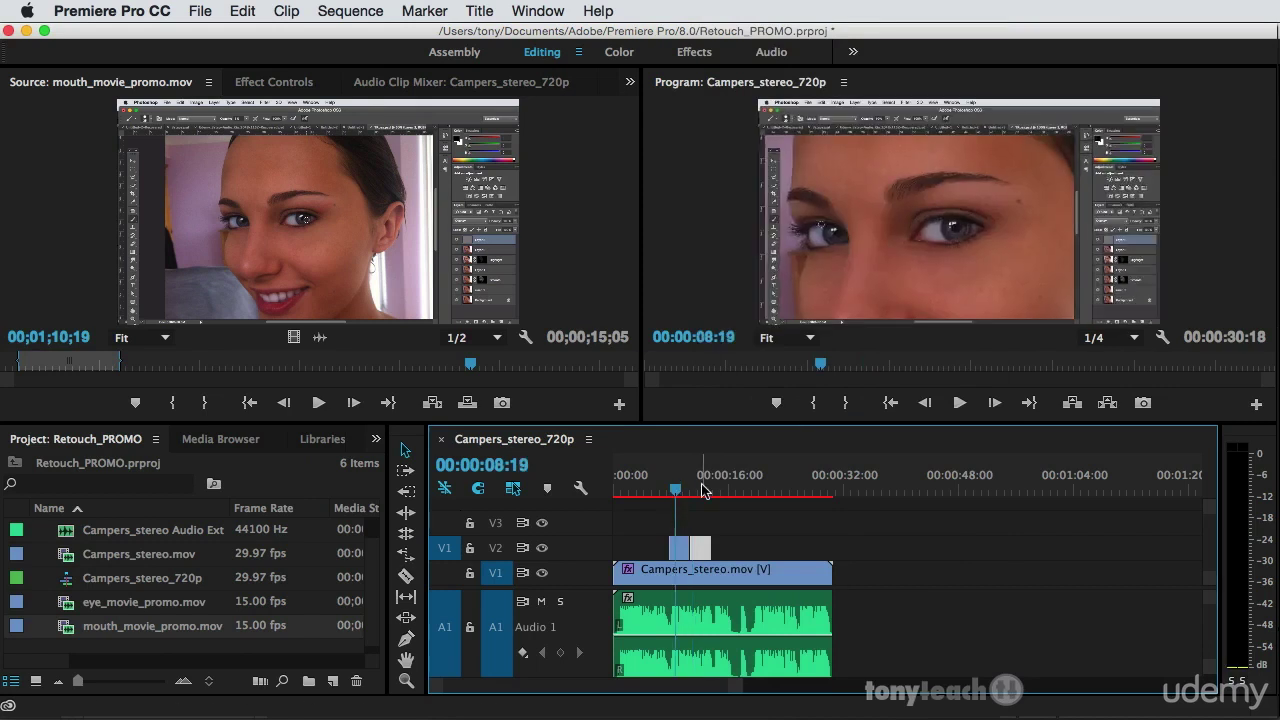
{"action": "left_click", "coordinate": [703, 490]}
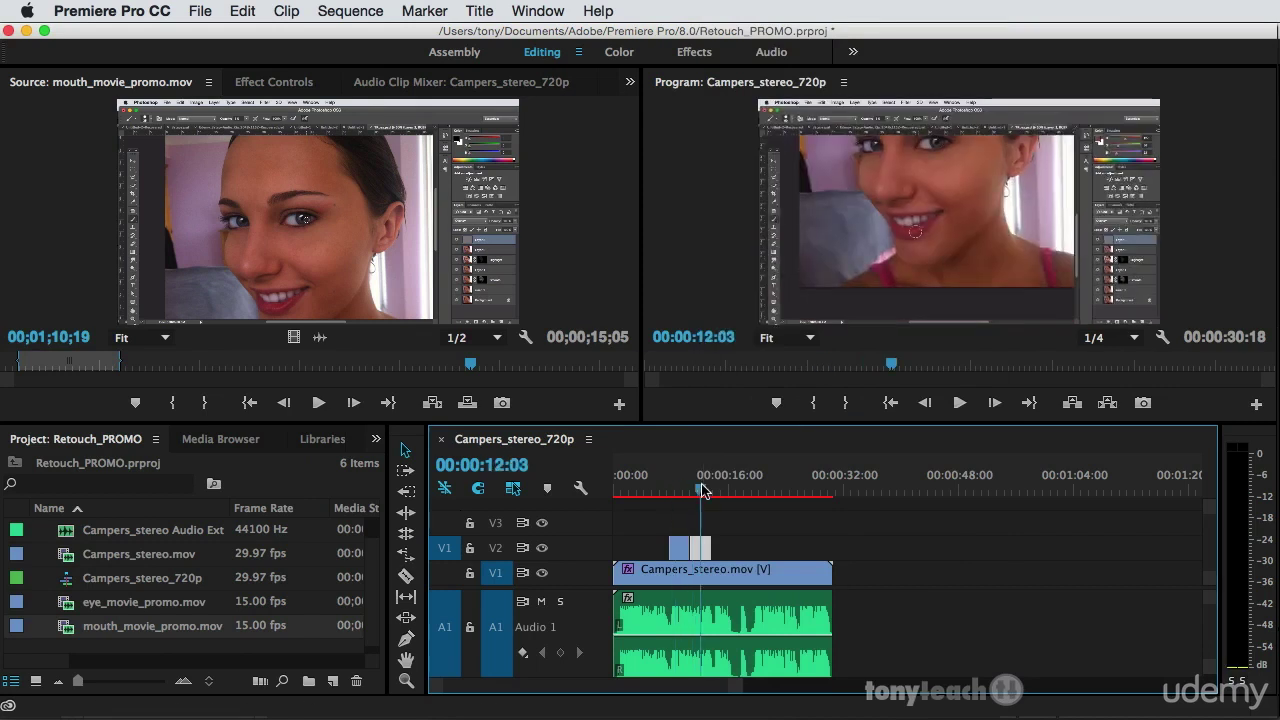
Check the speed and duration settings of the mouth clip on V2 and accept them as they are
{"action": "right_click", "coordinate": [704, 553]}
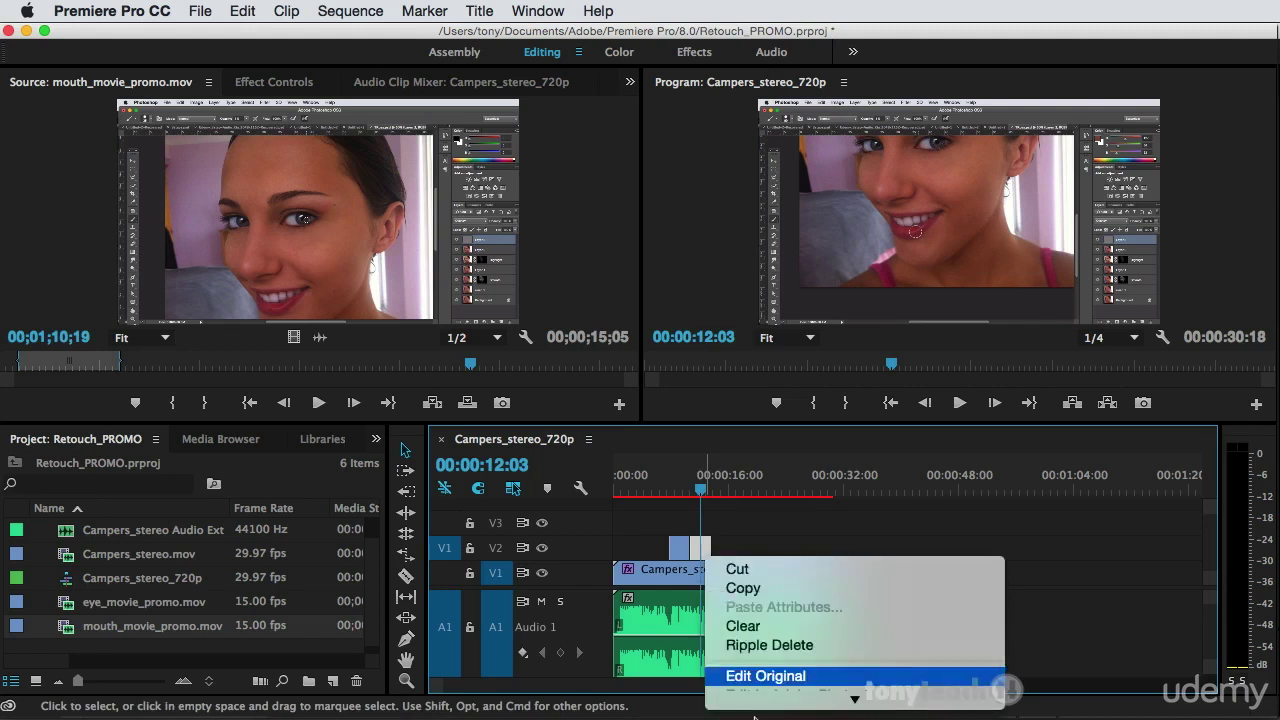
{"action": "mouse_move", "coordinate": [805, 708]}
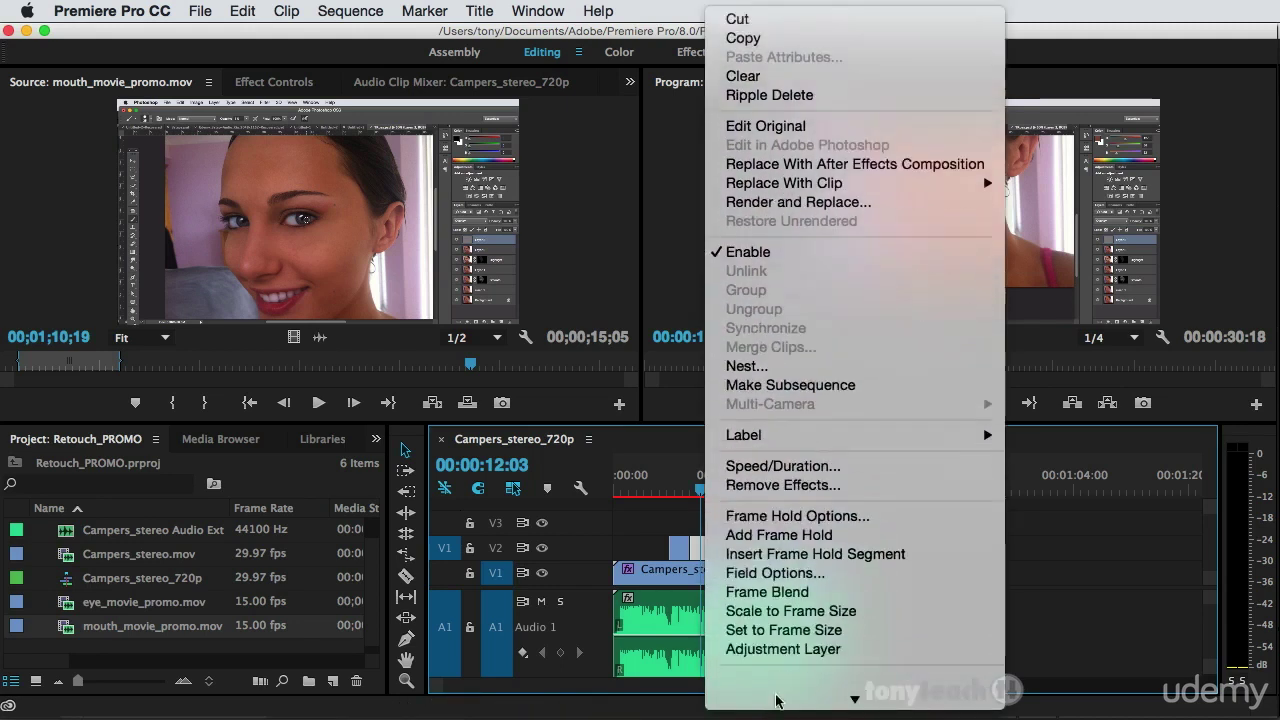
{"action": "left_click", "coordinate": [783, 465]}
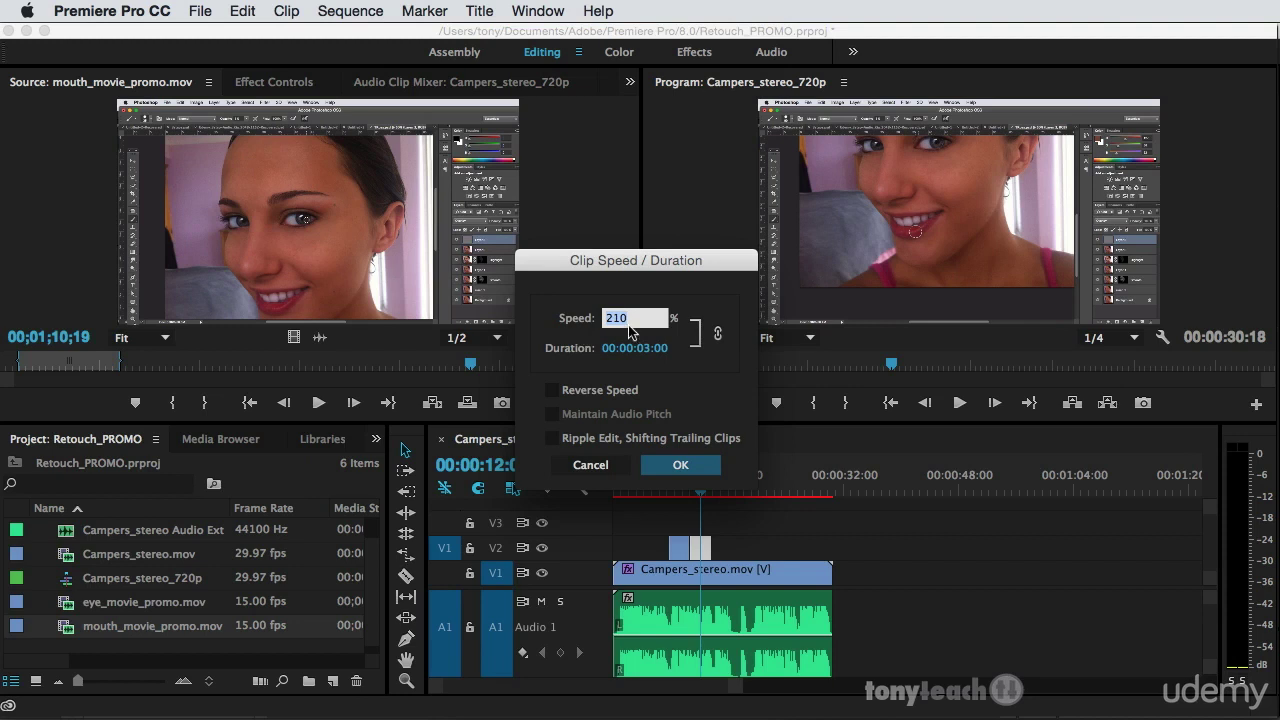
{"action": "left_click", "coordinate": [679, 466]}
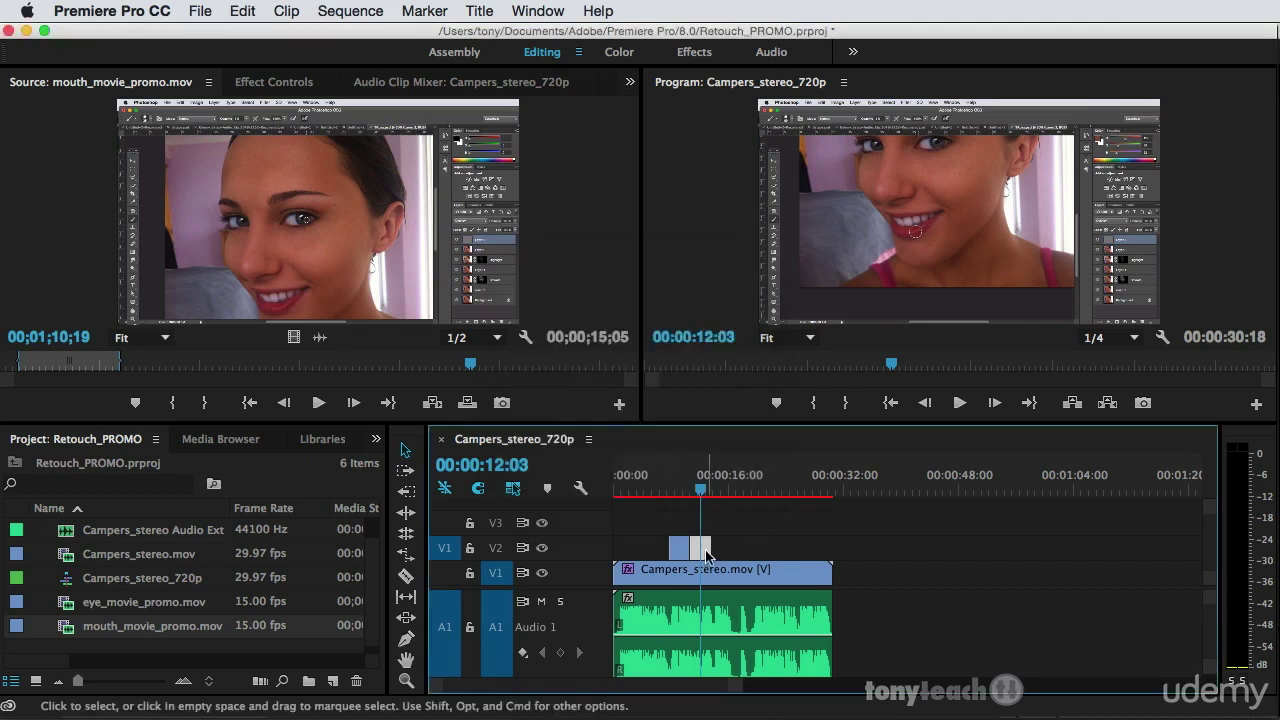
Play the sequence from 00:00:03:06 through the eye and mouth clips on V2 and stop at 00:00:16:08
{"action": "left_click", "coordinate": [637, 490]}
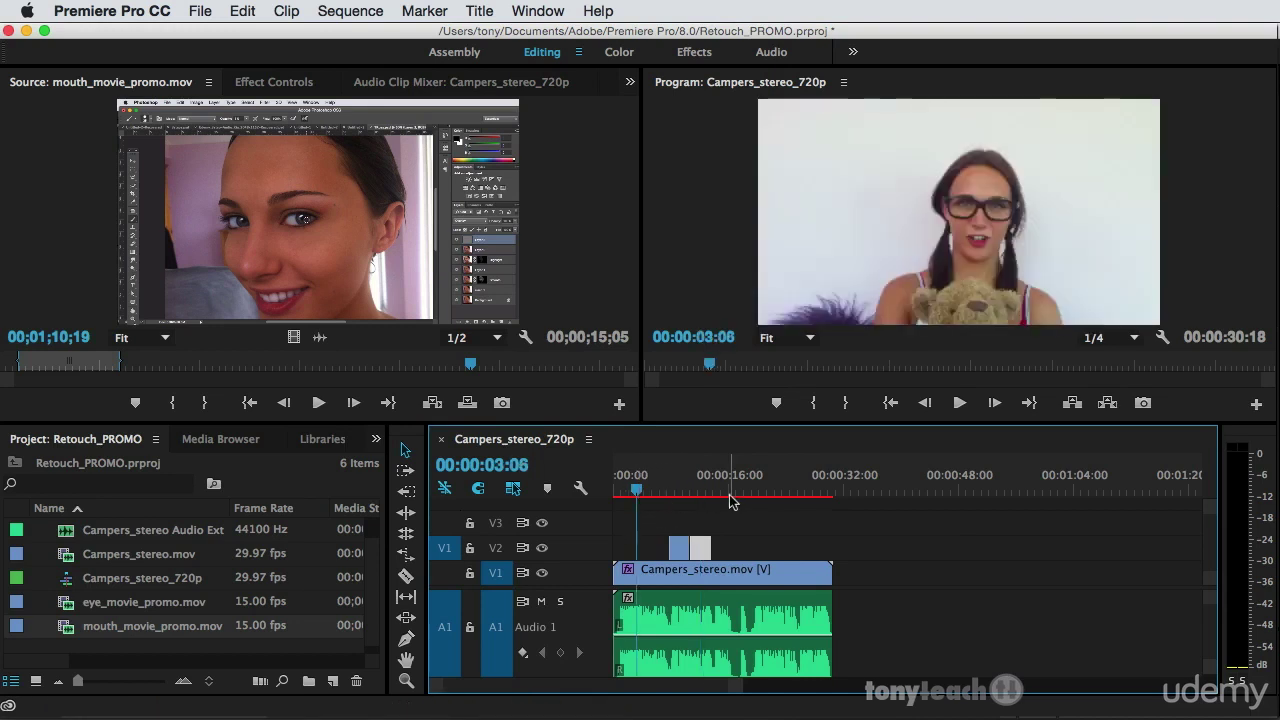
{"action": "key", "text": "space"}
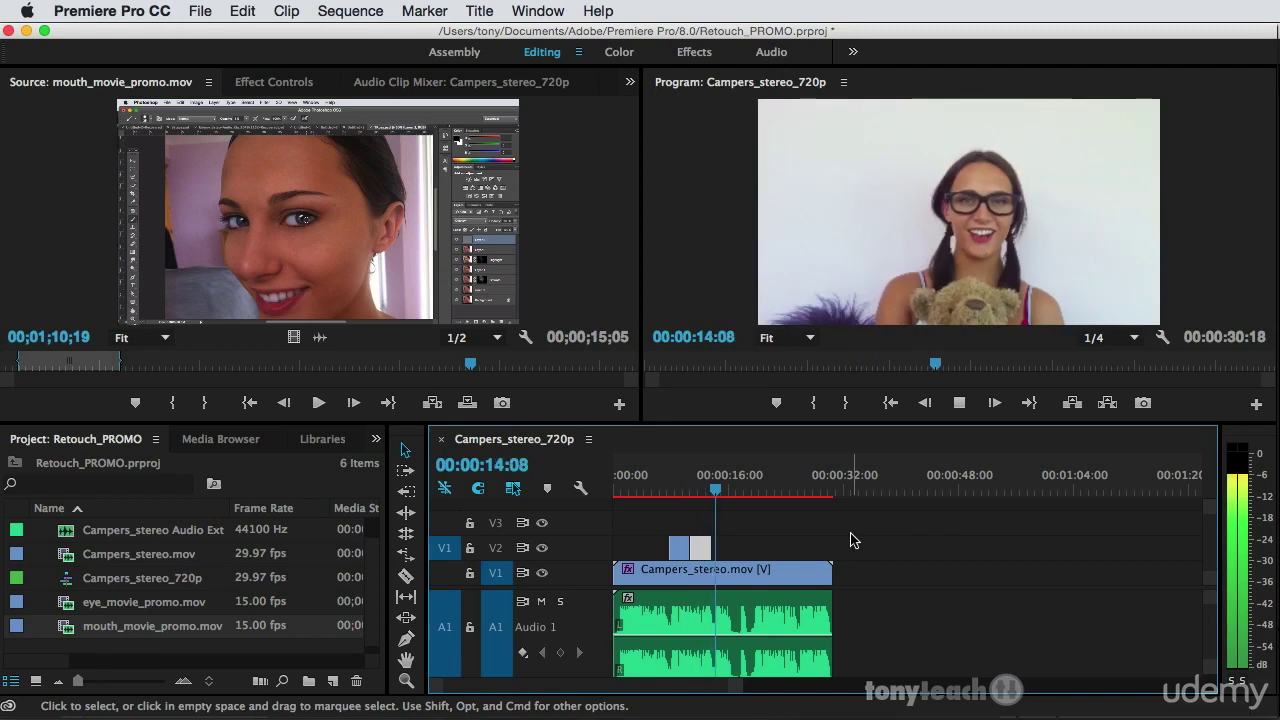
{"action": "key", "text": "space"}
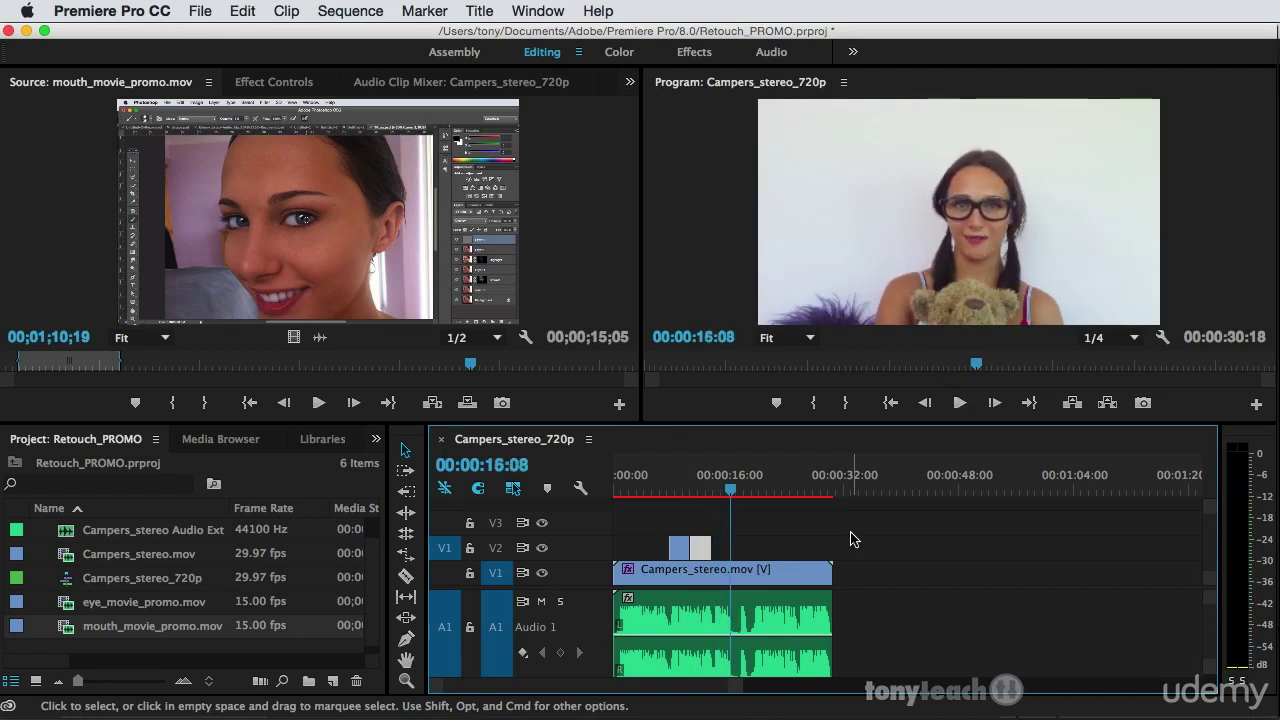